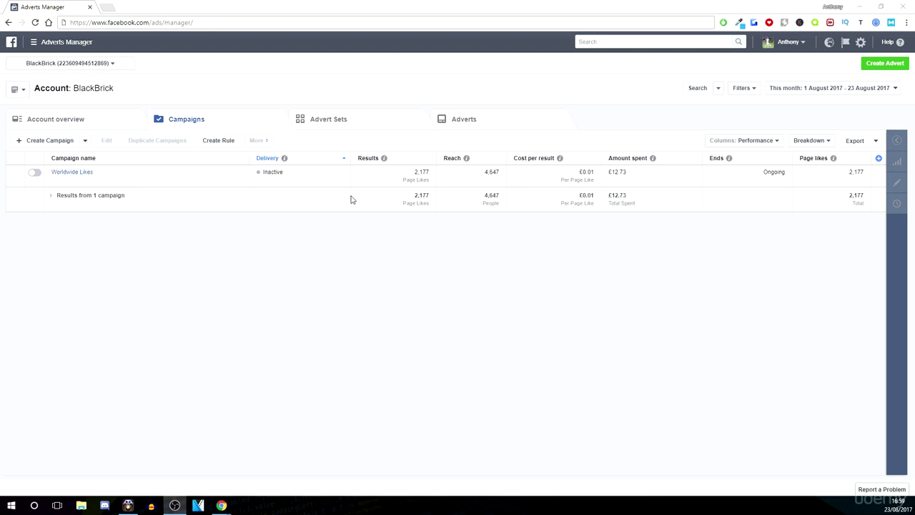
- Start a new advert with the Engagement objective and choose Page Likes as the engagement type
click(871, 64)
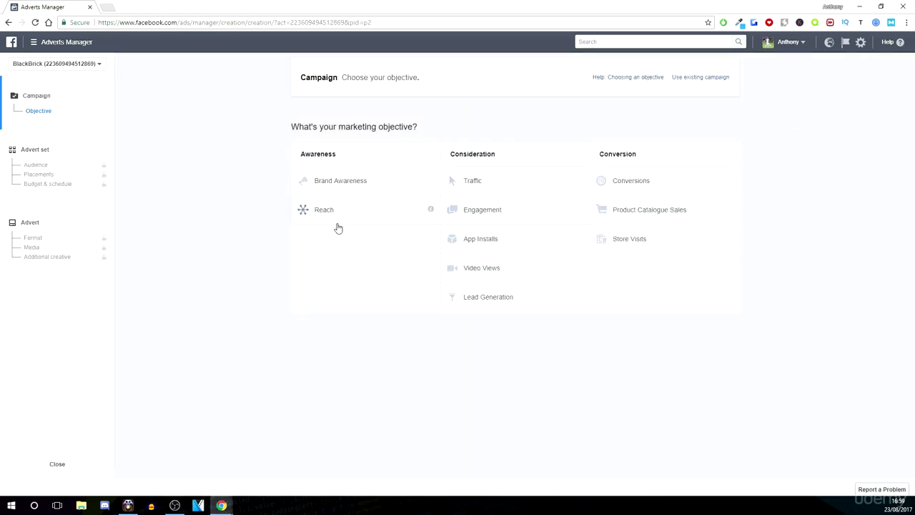
click(475, 218)
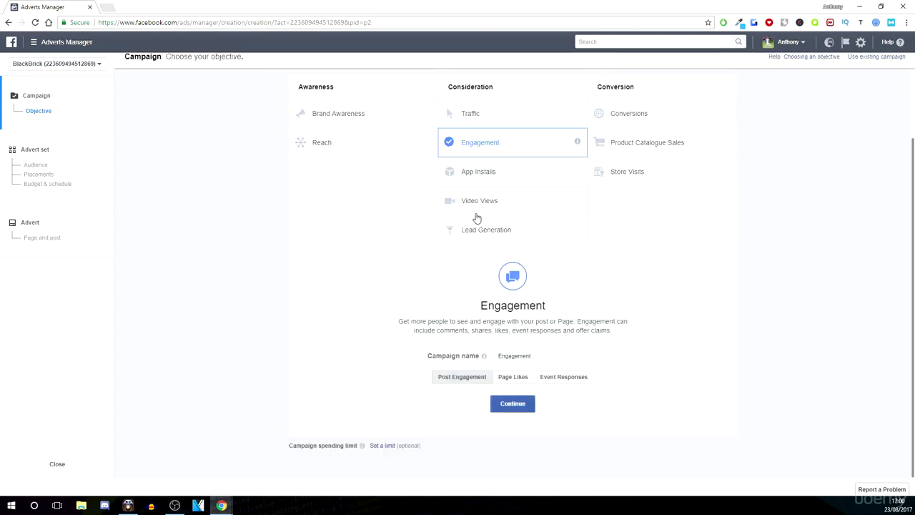
click(513, 384)
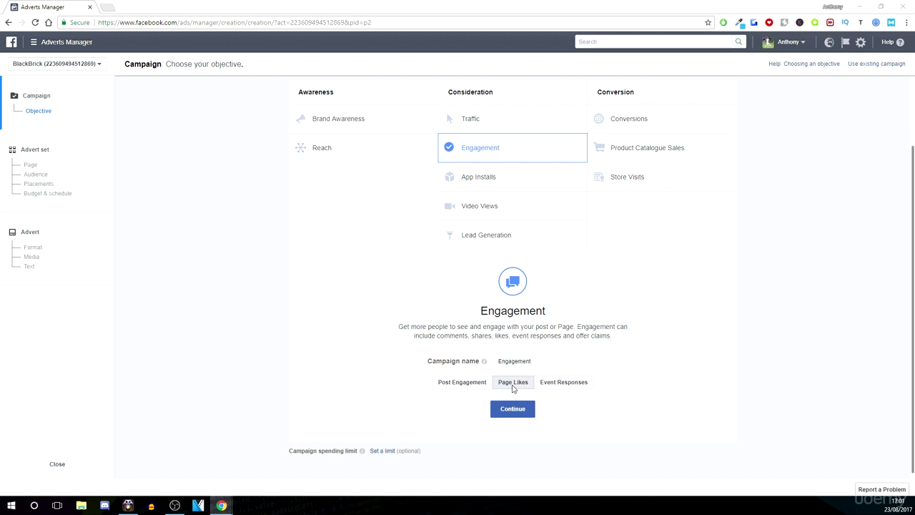
- Name the campaign "Cheap Page Likes" and continue to the advert set settings
click(517, 360)
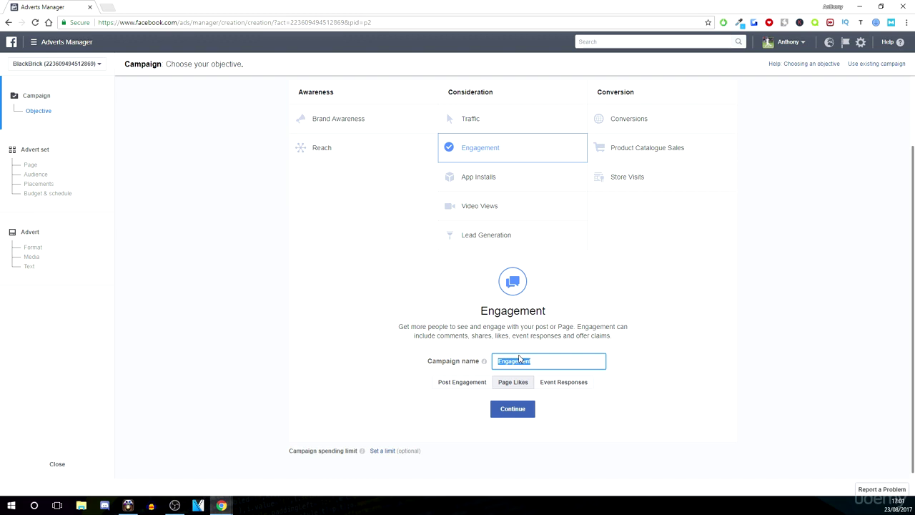
text(Cheap Page Likes)
click(516, 408)
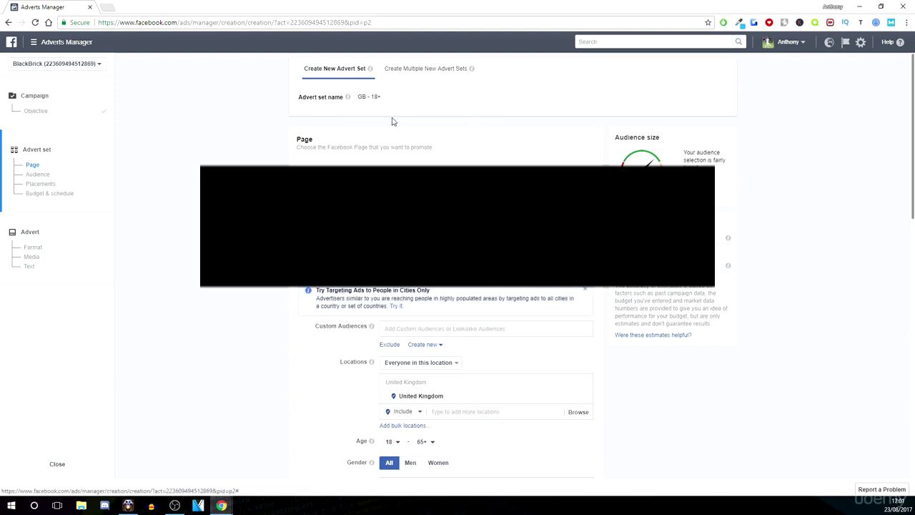
- Name the advert set "Cheap Likes blackbrick" and choose BlackBrick as the Facebook Page to promote
click(413, 94)
text(Cheap )
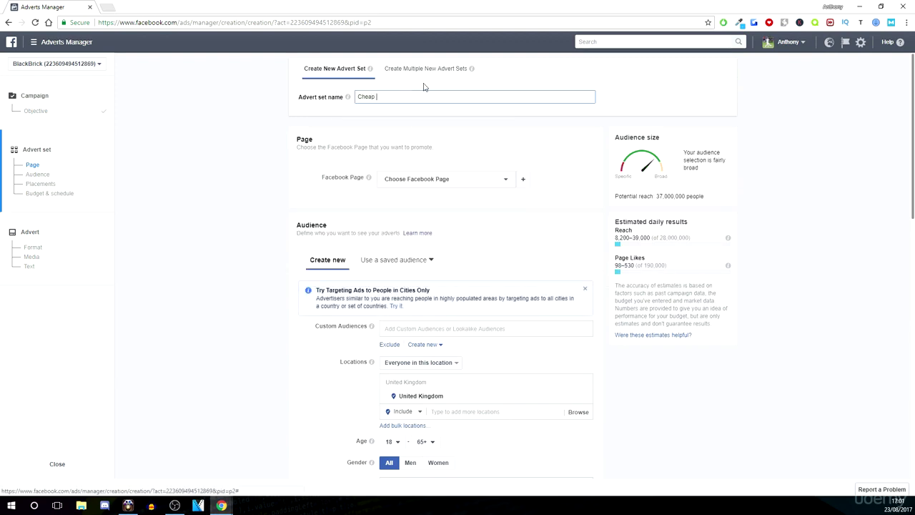
text(Likes blackbrick)
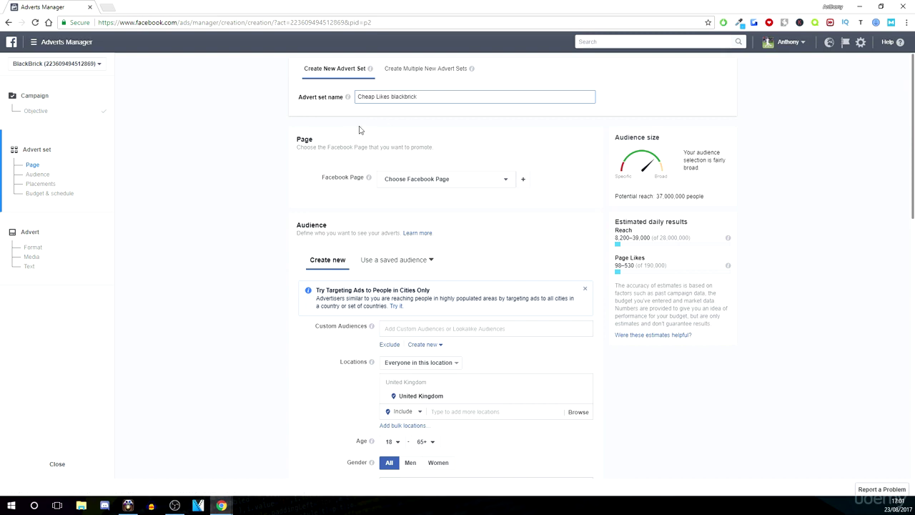
click(504, 179)
click(445, 283)
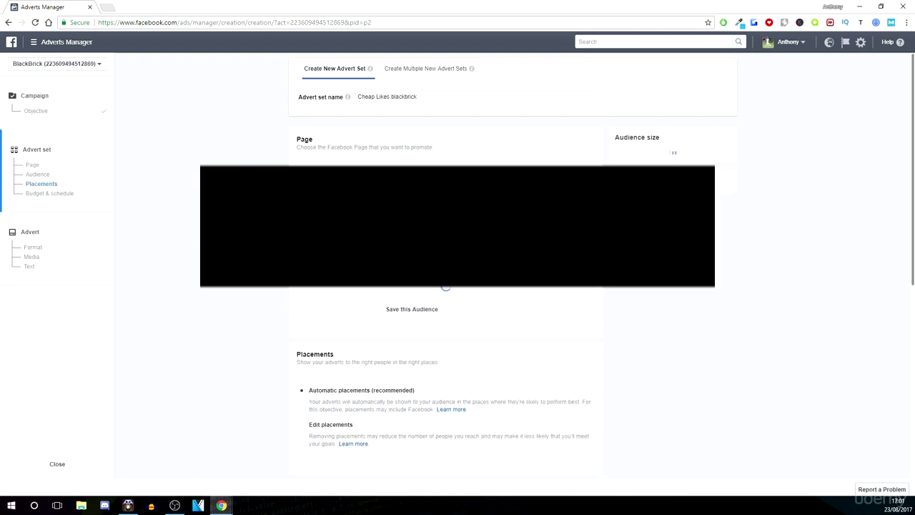
click(446, 283)
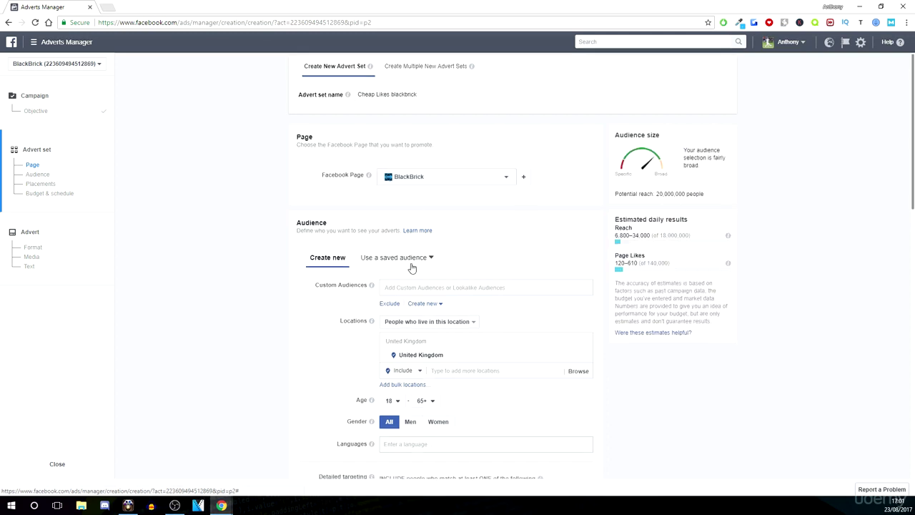
- Remove all the additional interests (Education, Information technology, Learning) from the audience's detailed targeting
scroll(434, 315, down, 1)
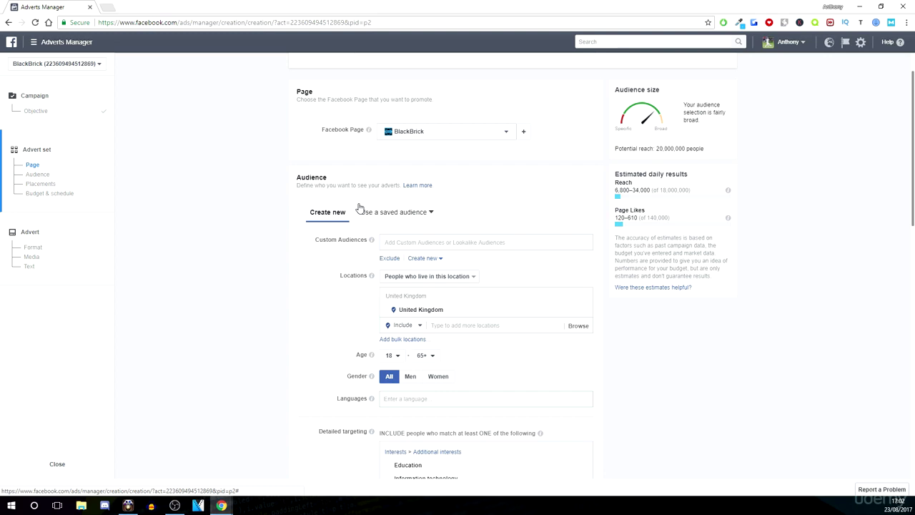
scroll(404, 272, down, 2)
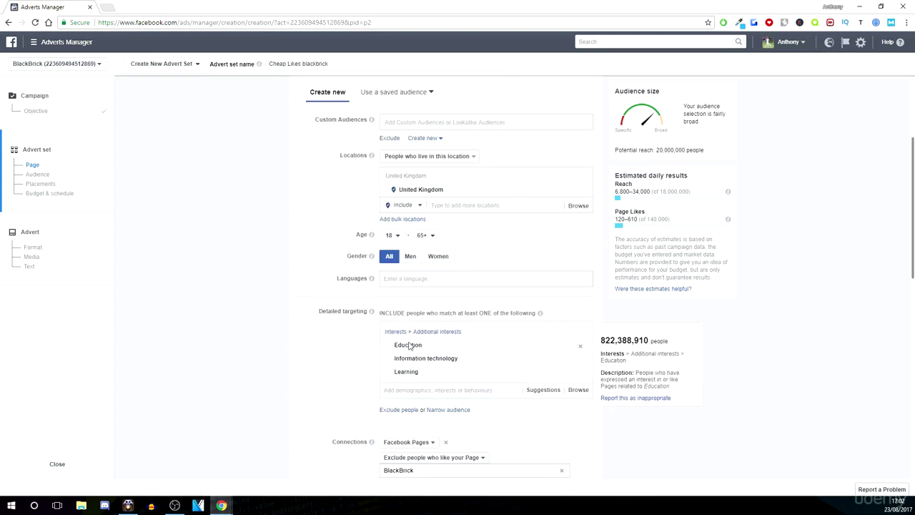
click(580, 332)
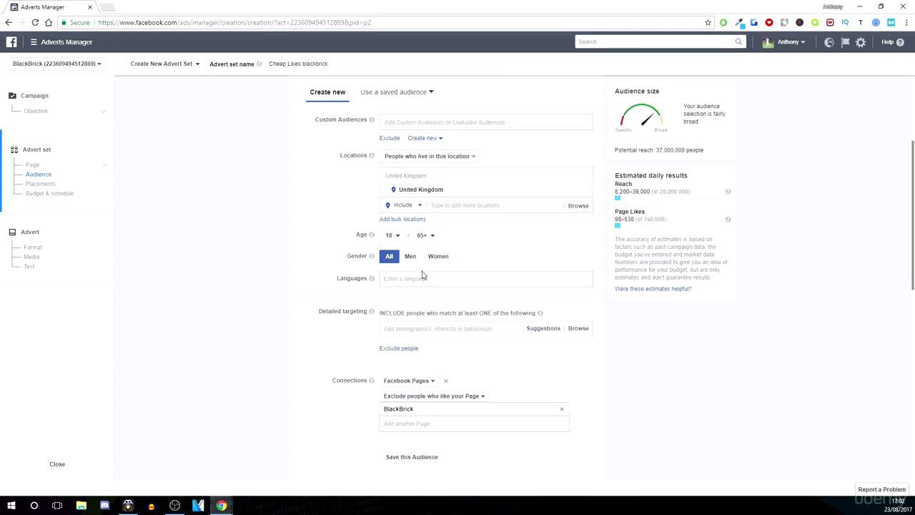
- Set the audience's age range to 13–30
scroll(392, 284, up, 1)
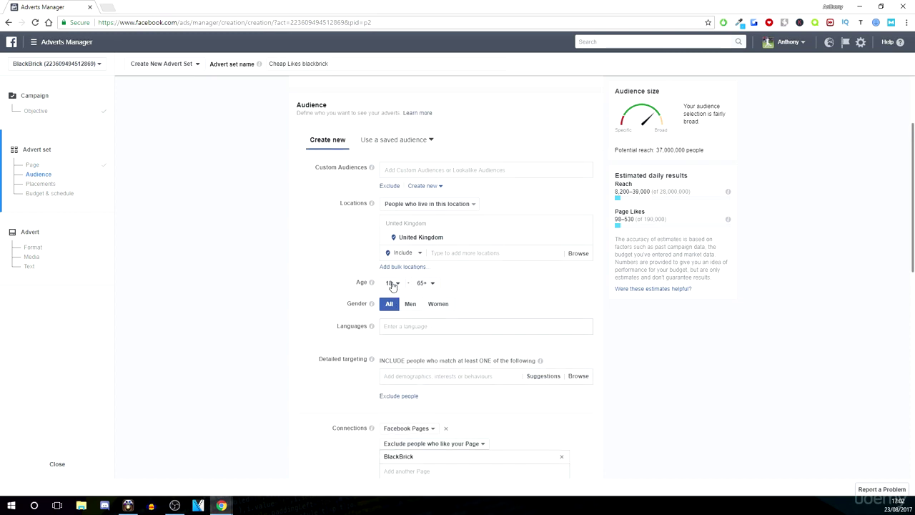
click(392, 284)
click(399, 300)
click(424, 282)
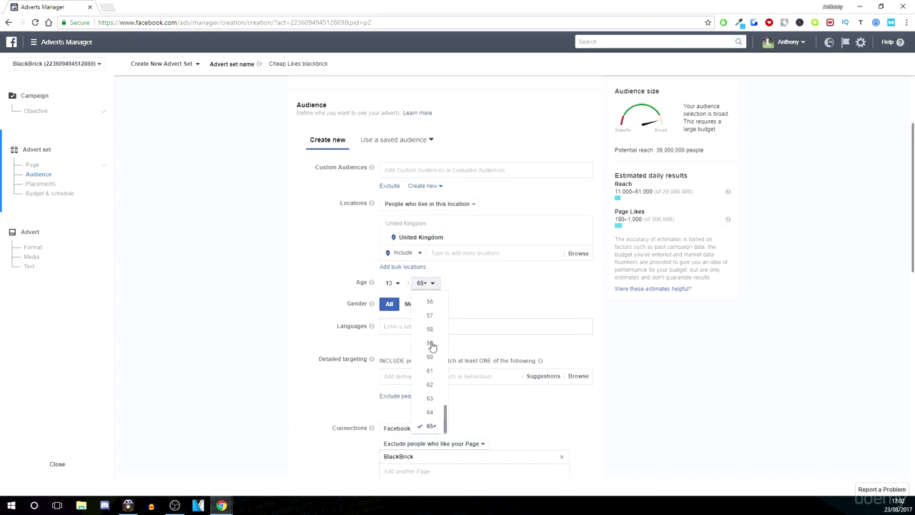
scroll(432, 346, up, 5)
scroll(433, 342, up, 2)
click(433, 337)
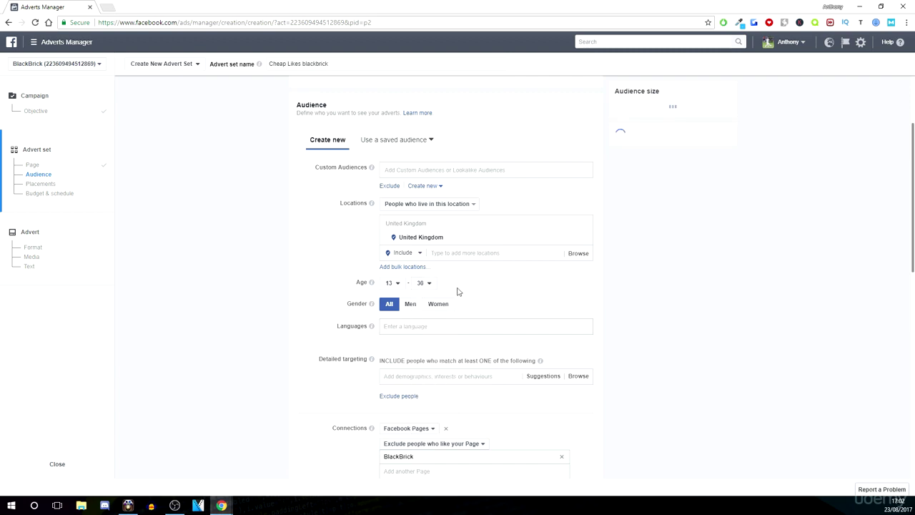
- Add English (All) as the audience's language
click(396, 327)
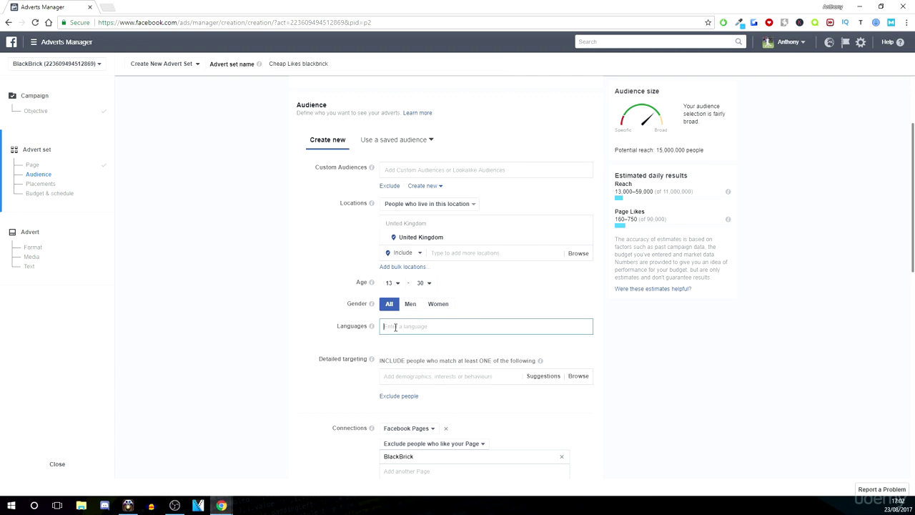
text(enn)
key(BackSpace)
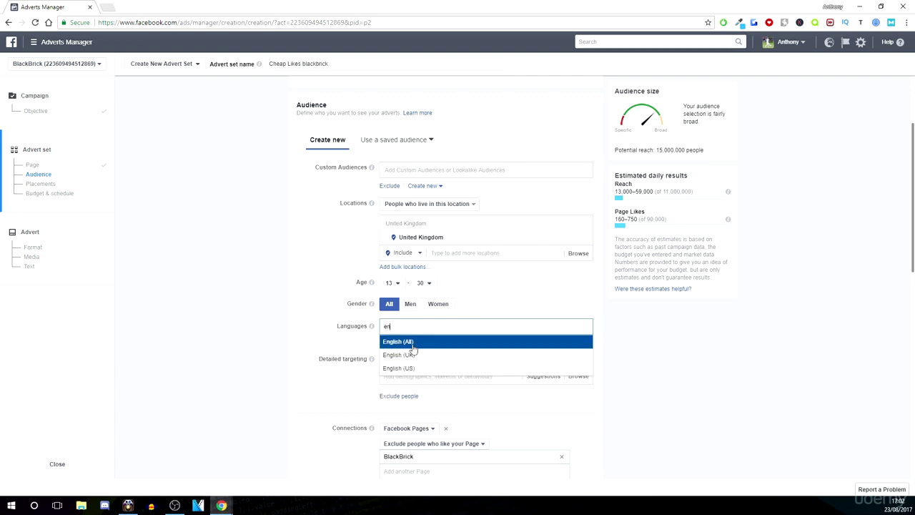
click(409, 342)
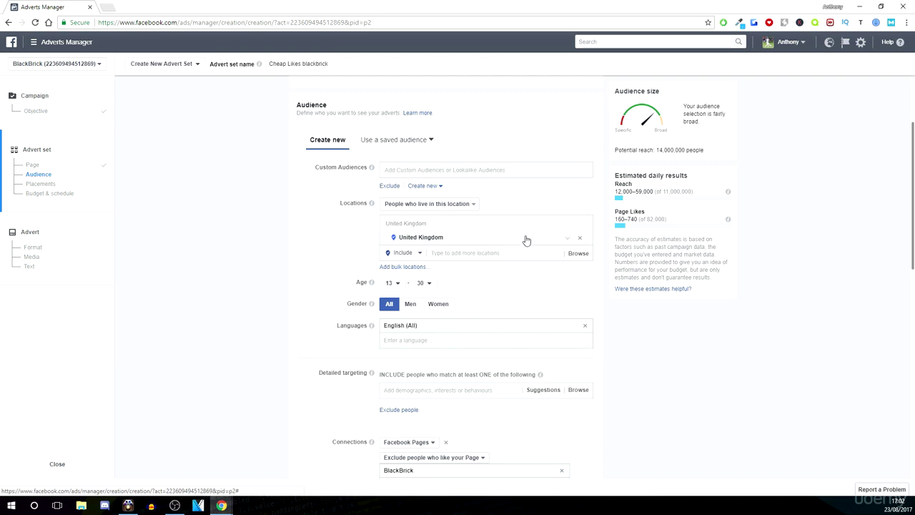
- Replace United Kingdom with the country India in the audience locations
click(581, 239)
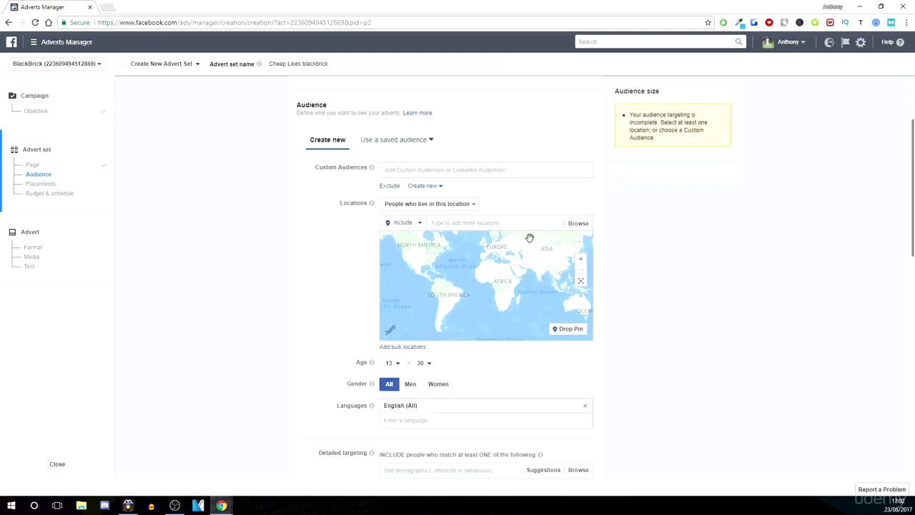
click(463, 225)
text(ind)
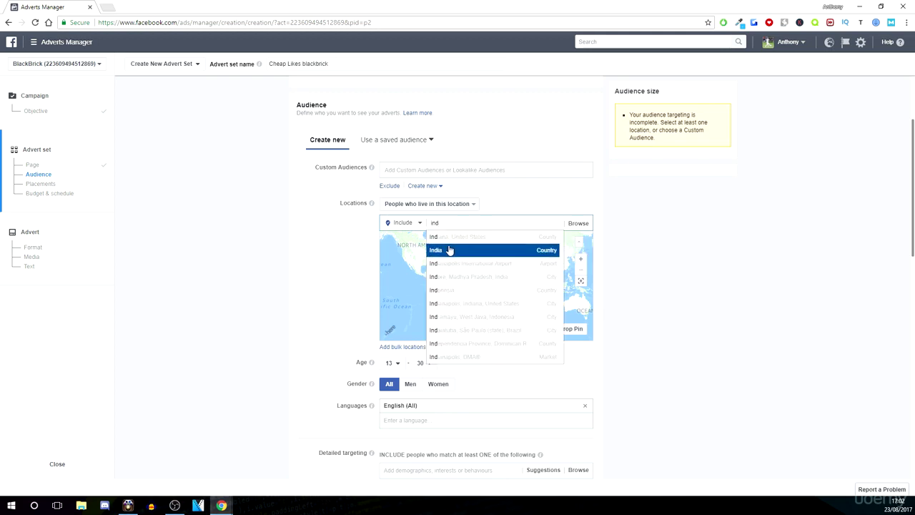
click(449, 250)
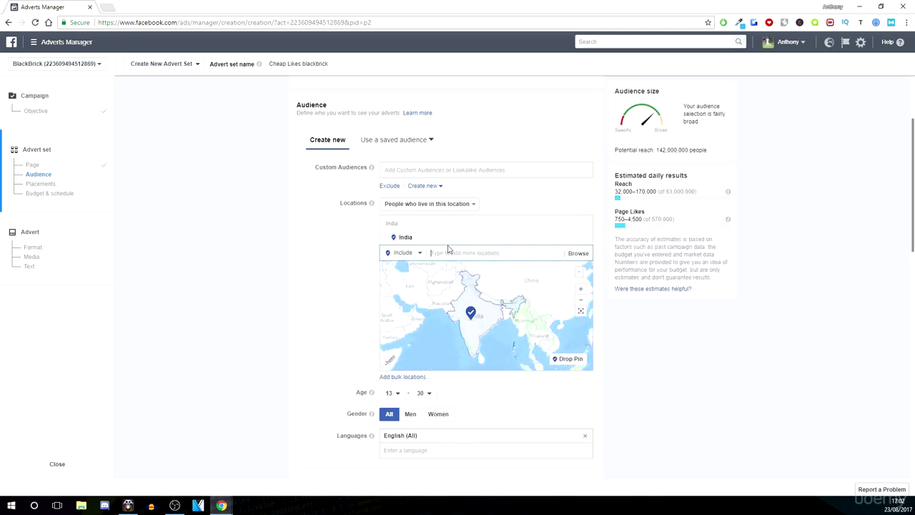
- Add the countries Pakistan and Nepal to the included audience locations
text(pakistan)
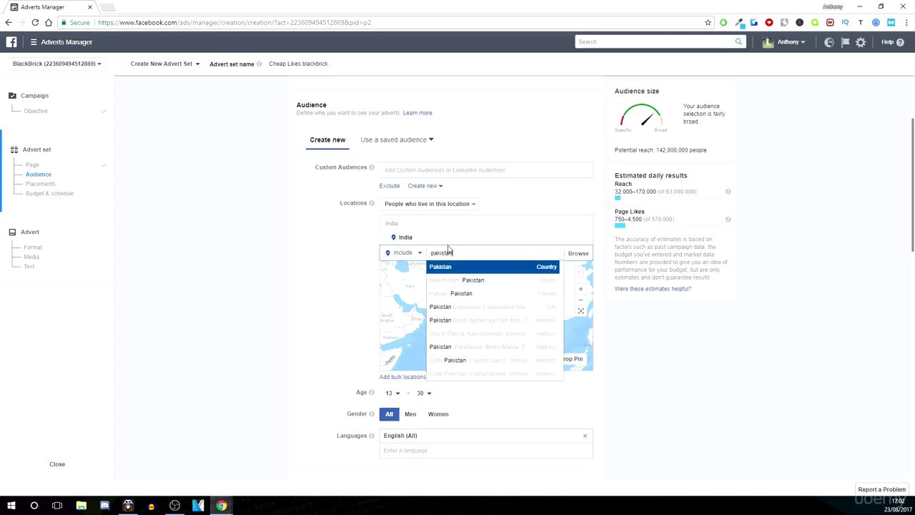
click(443, 266)
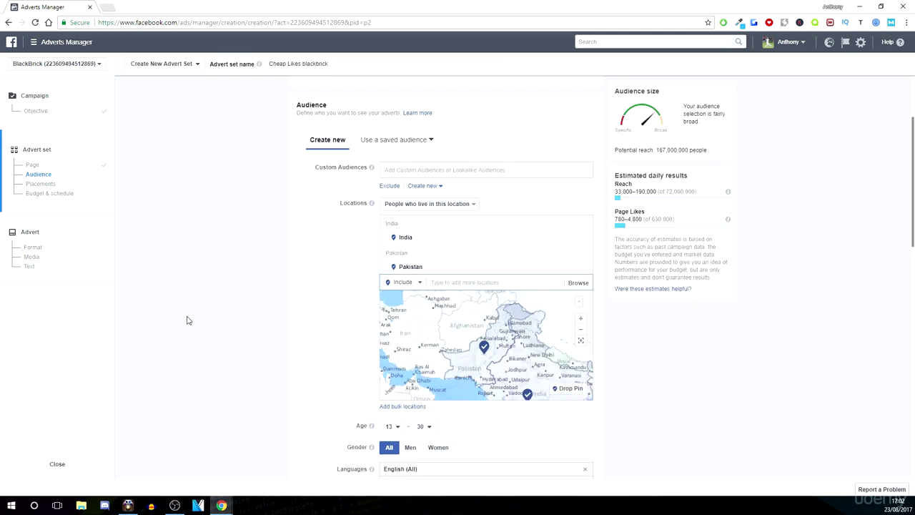
click(477, 284)
text(nap)
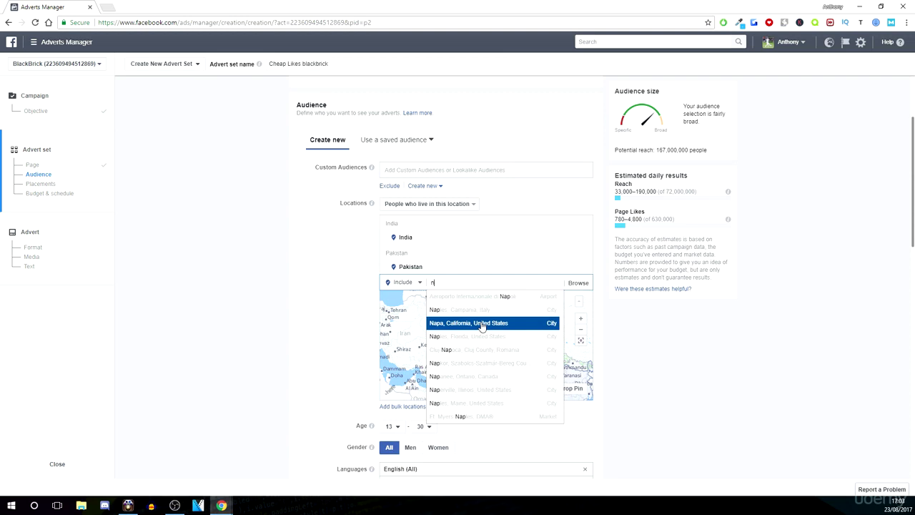
text(epal)
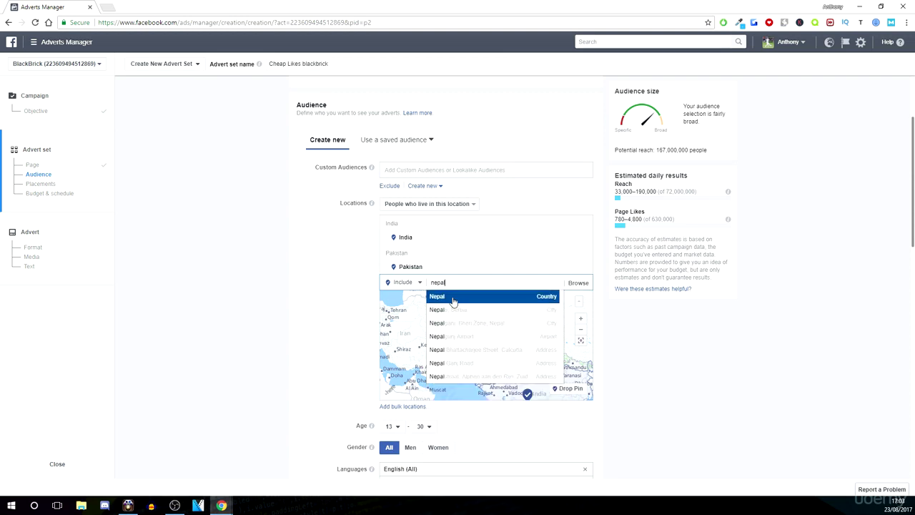
click(453, 298)
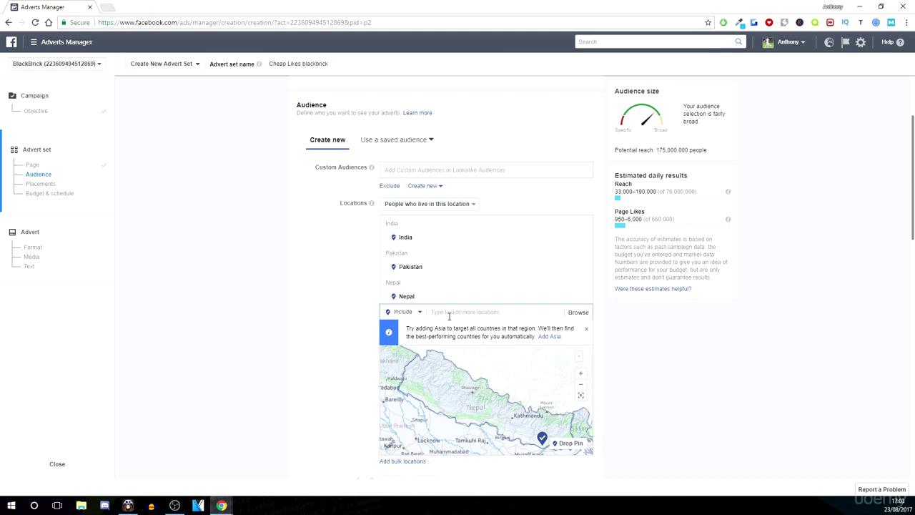
- Add the countries Indonesia and Philippines to the included audience locations
text(ind)
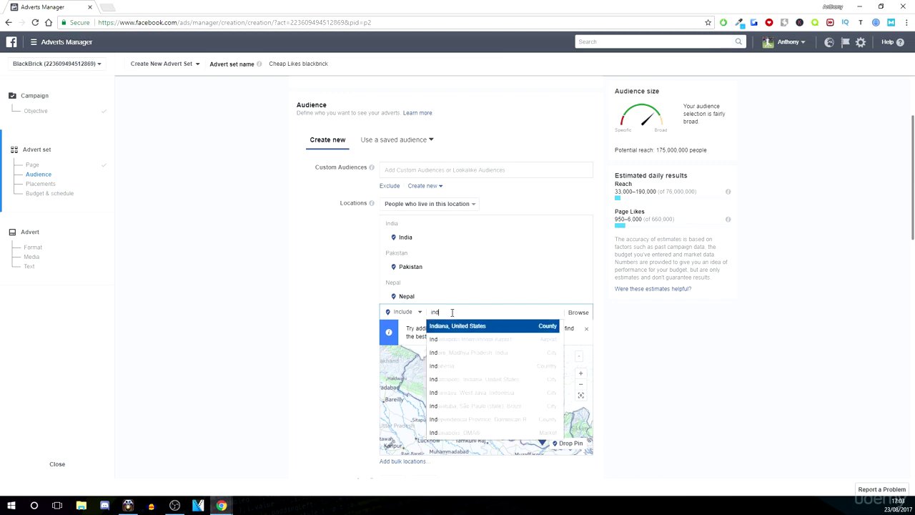
key(Down)
key(Down)
key(Down)
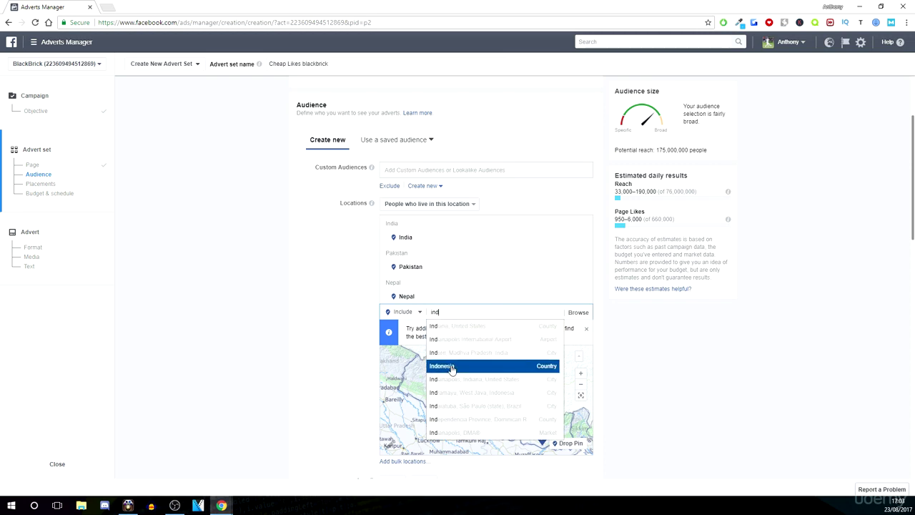
key(Return)
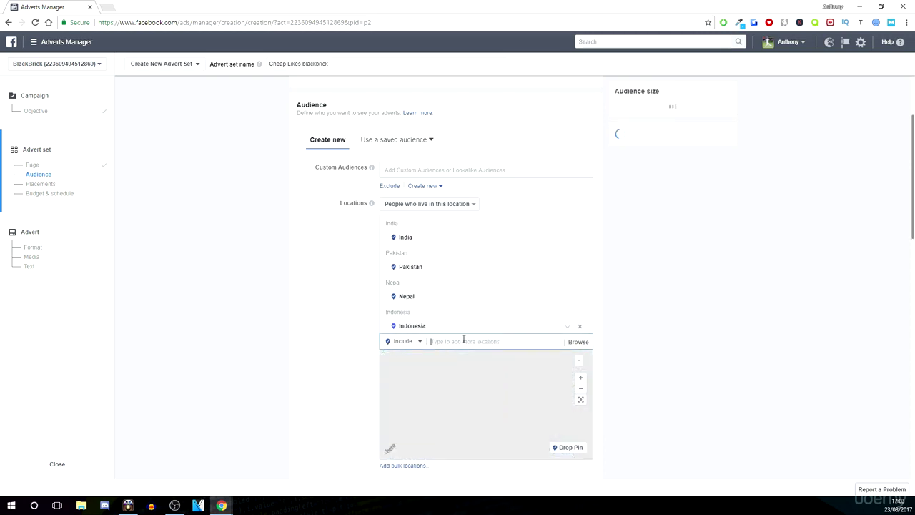
text(phil)
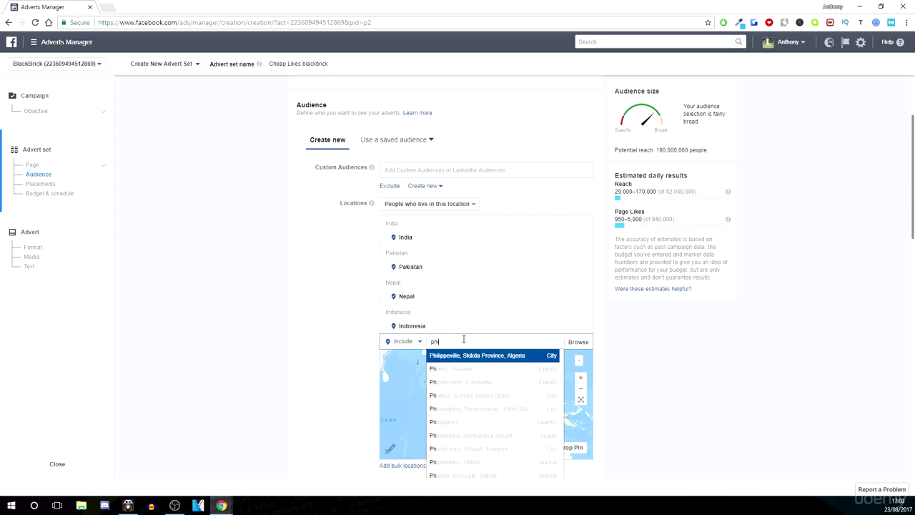
key(Down)
key(Down)
key(Up)
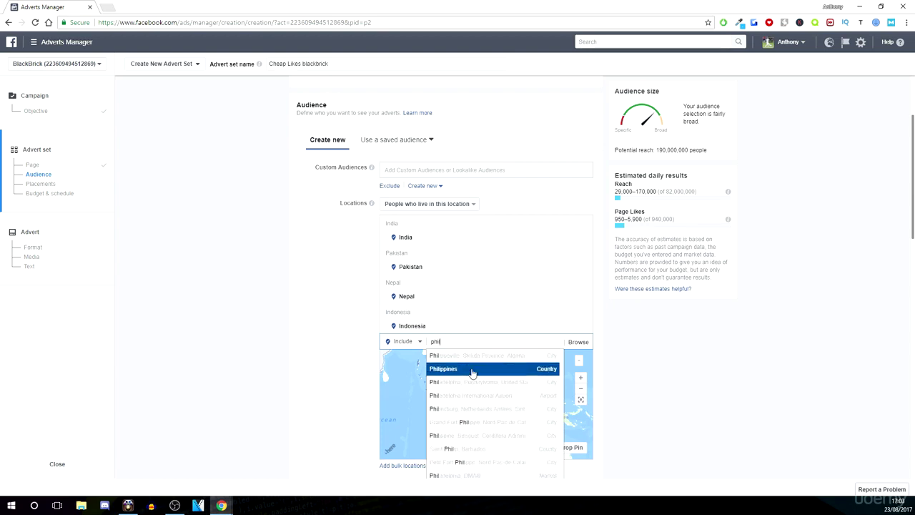
key(Return)
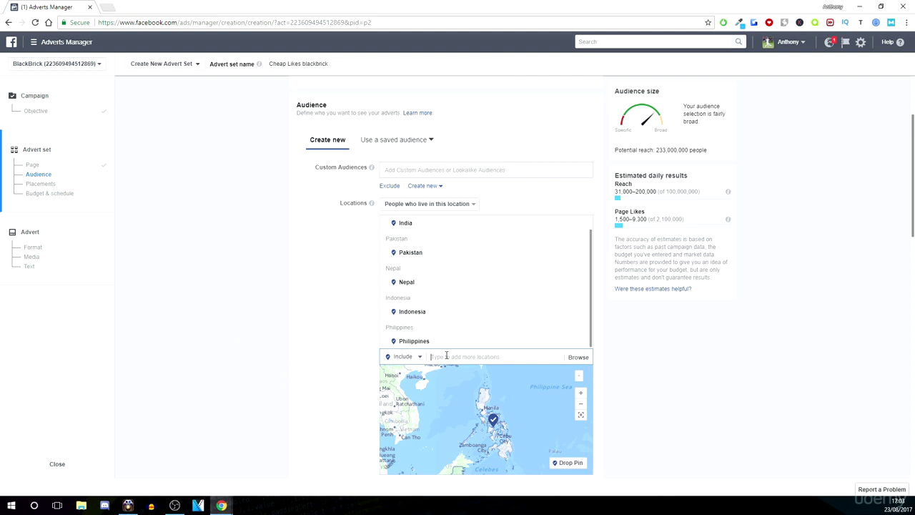
- Add the country Serbia to the included audience locations
text(serbia)
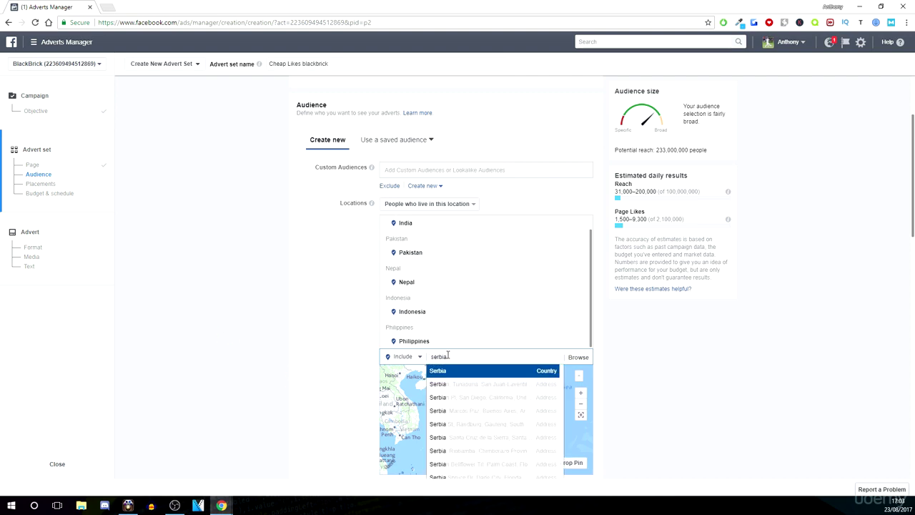
click(457, 370)
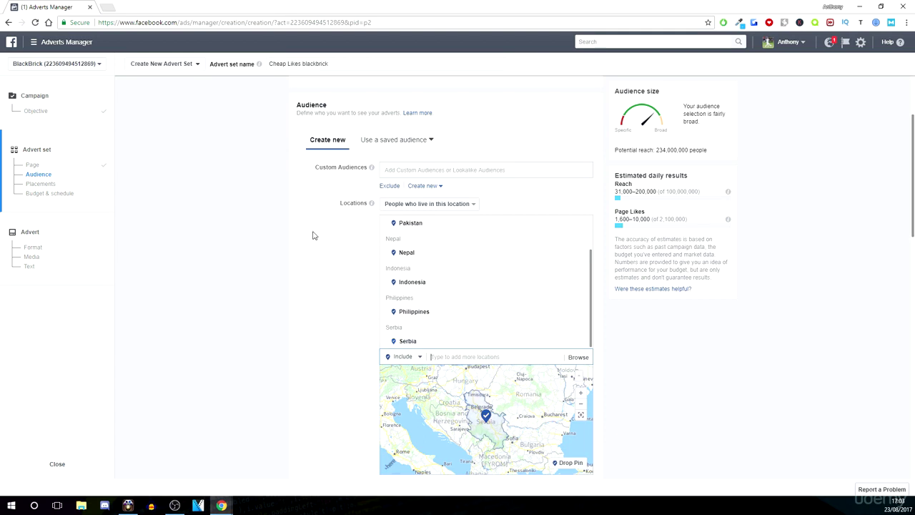
scroll(343, 228, up, 2)
scroll(368, 424, down, 1)
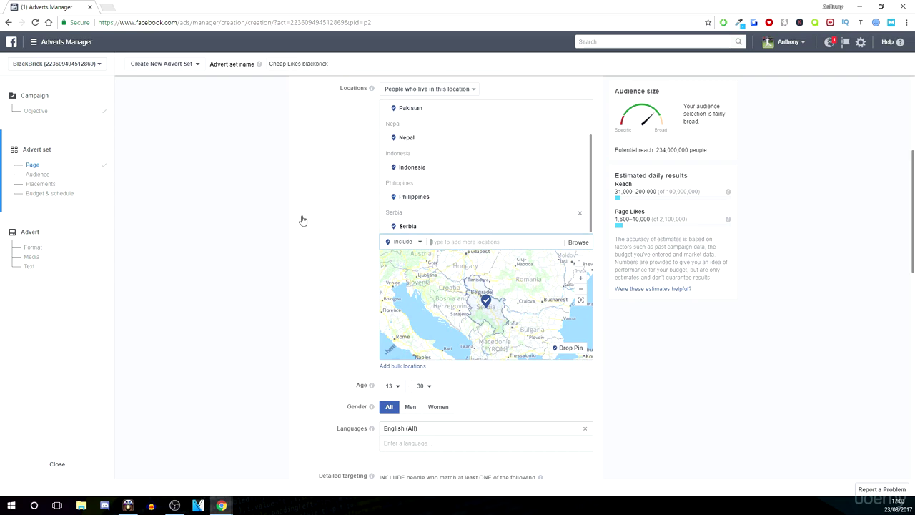
- Add the countries Bangladesh and Egypt to the included audience locations
scroll(393, 207, up, 1)
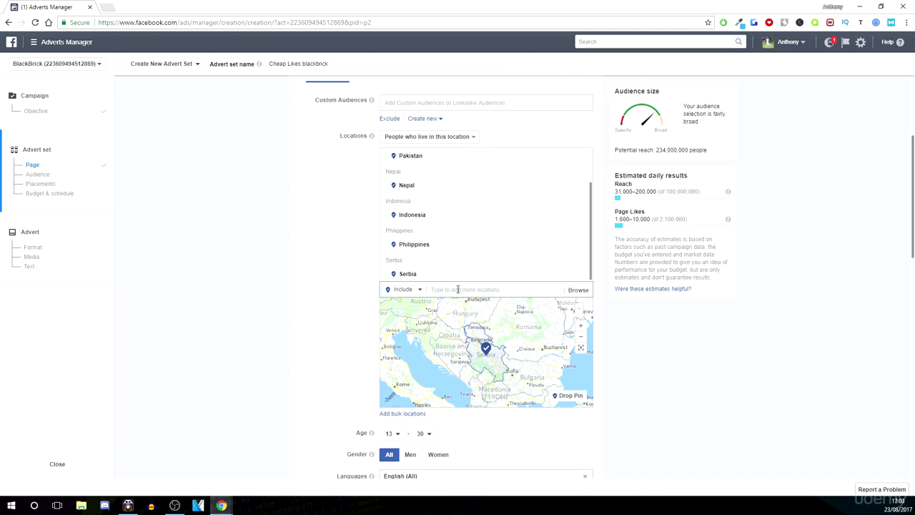
text(bang)
click(472, 320)
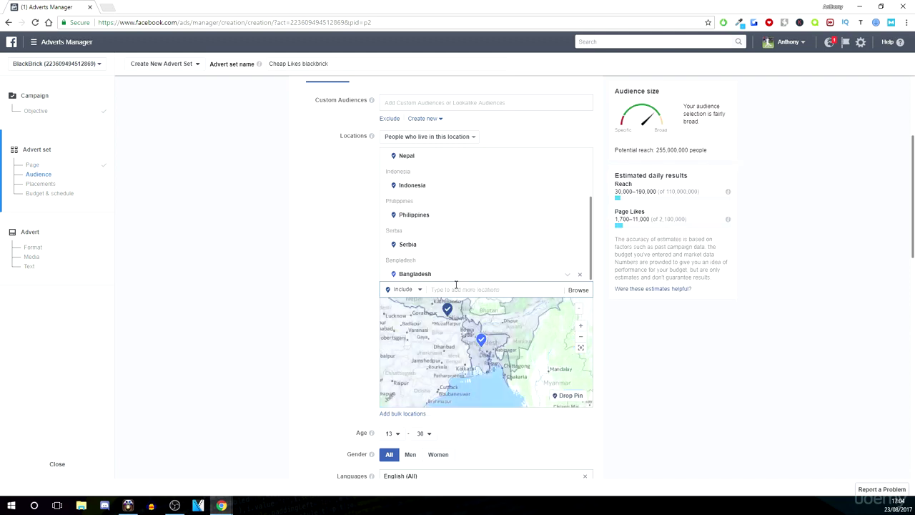
text(egypt)
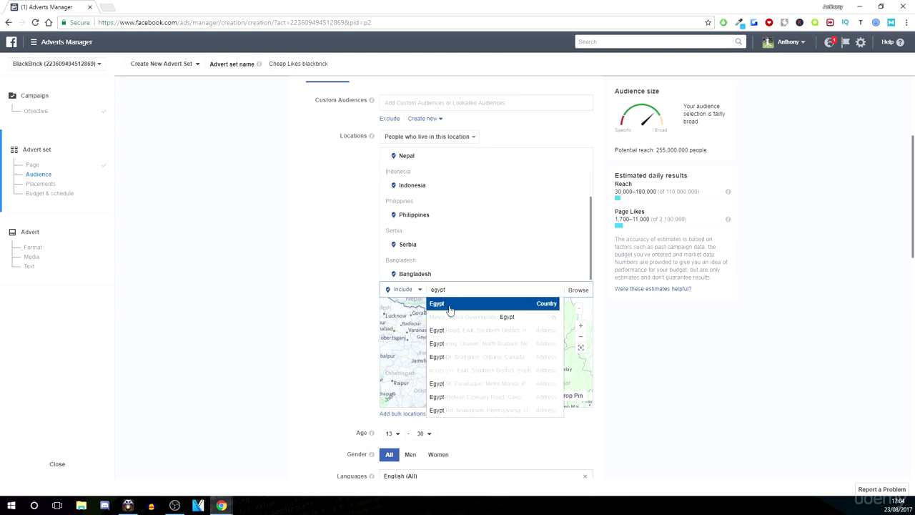
click(461, 316)
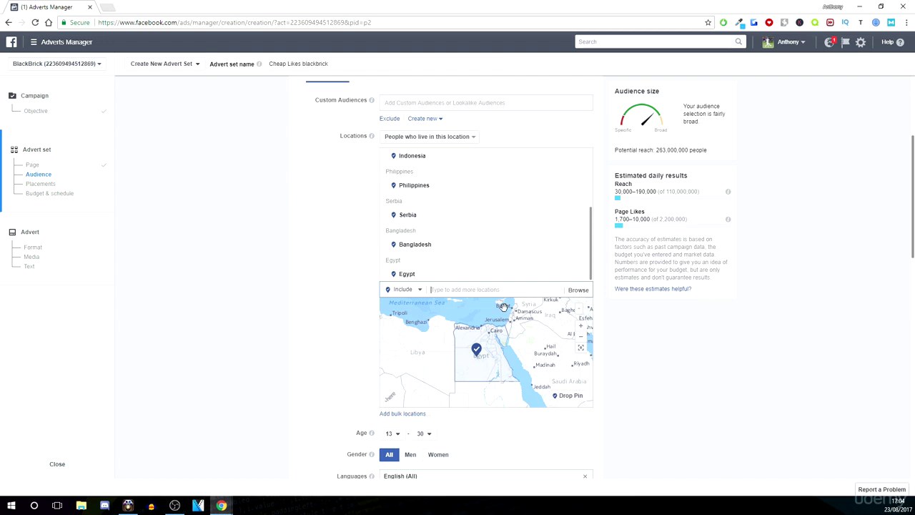
- Add the countries Romania, Tunisia and Algeria to the included audience locations
text(roman)
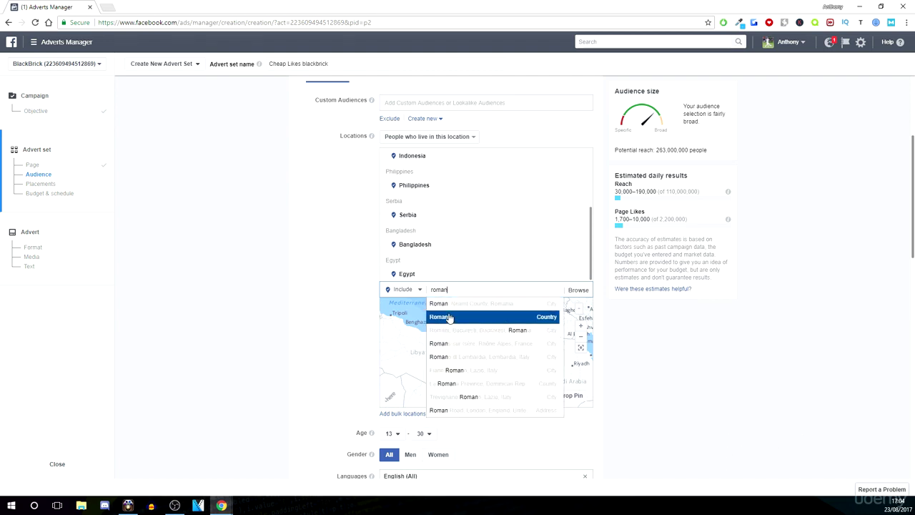
click(450, 317)
text(tu)
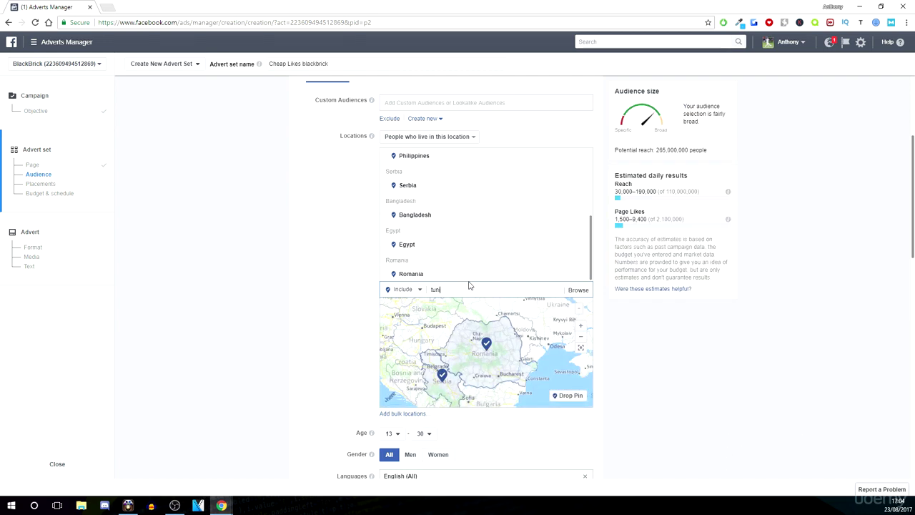
text(n)
click(453, 322)
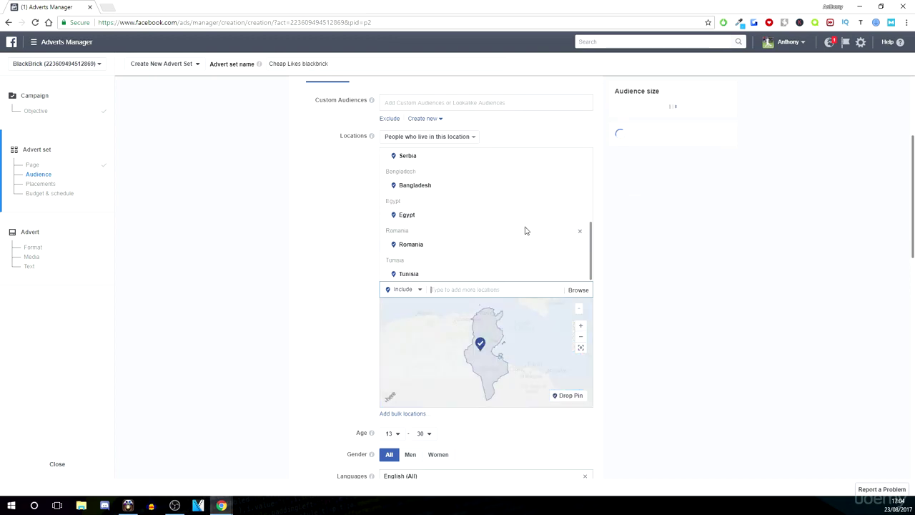
text(alg)
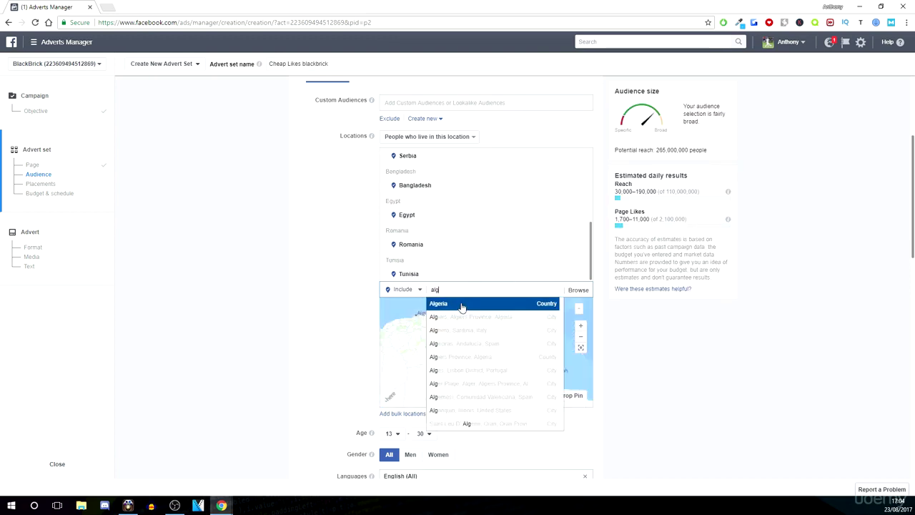
click(460, 310)
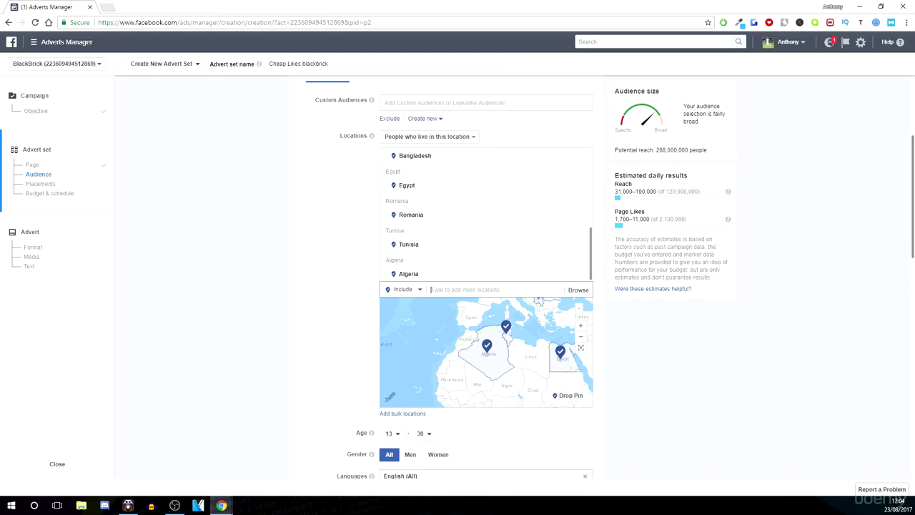
- Exclude California, United States from the audience locations
click(412, 290)
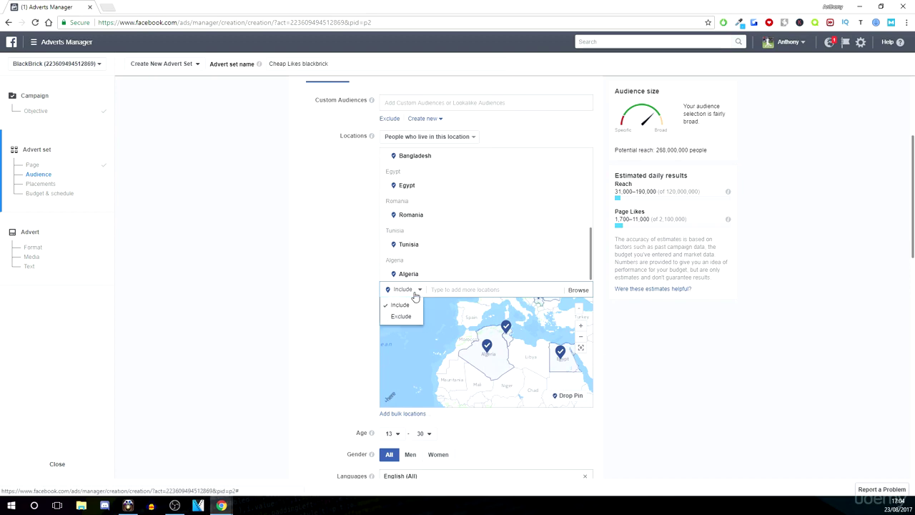
click(404, 314)
click(448, 288)
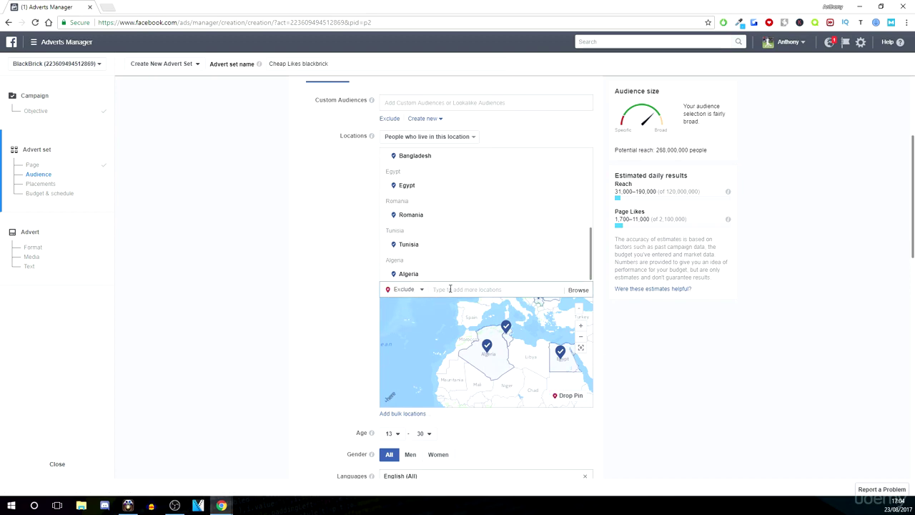
text(cal)
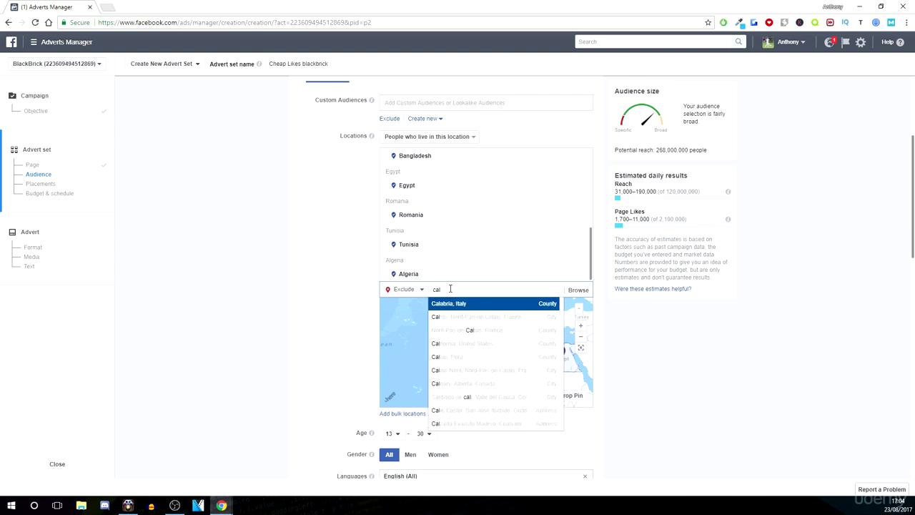
click(482, 346)
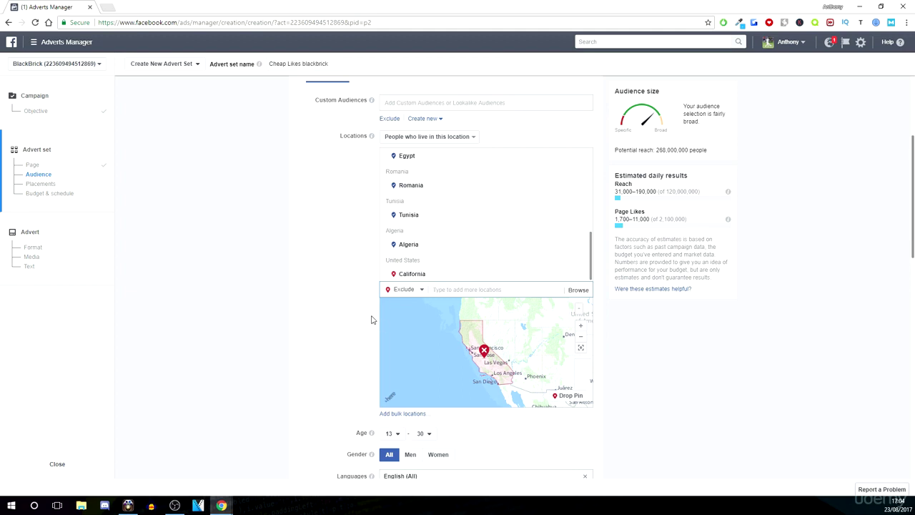
- Add the interest Love to the detailed targeting of the audience
scroll(369, 318, down, 2)
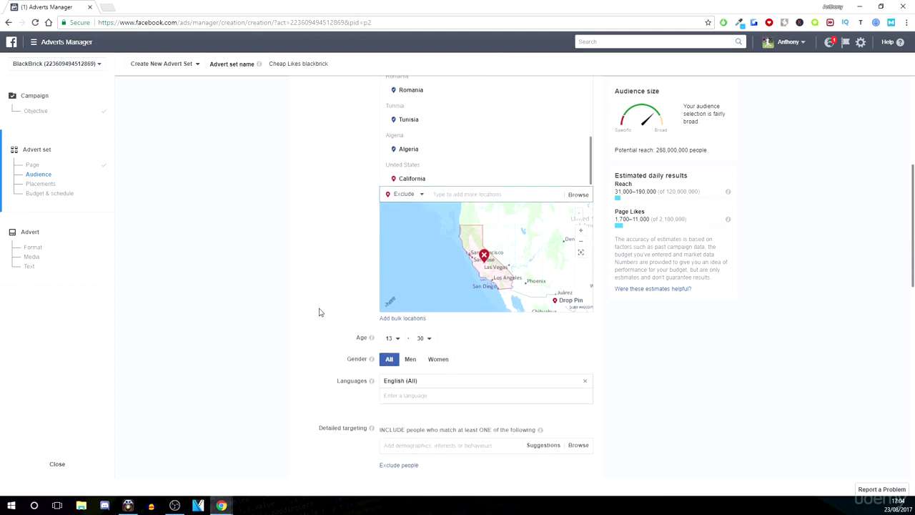
scroll(293, 314, down, 4)
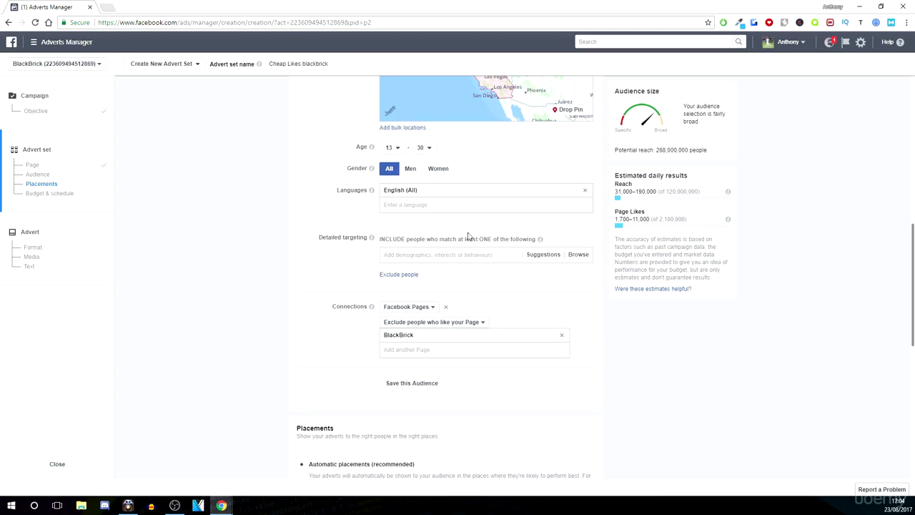
click(398, 254)
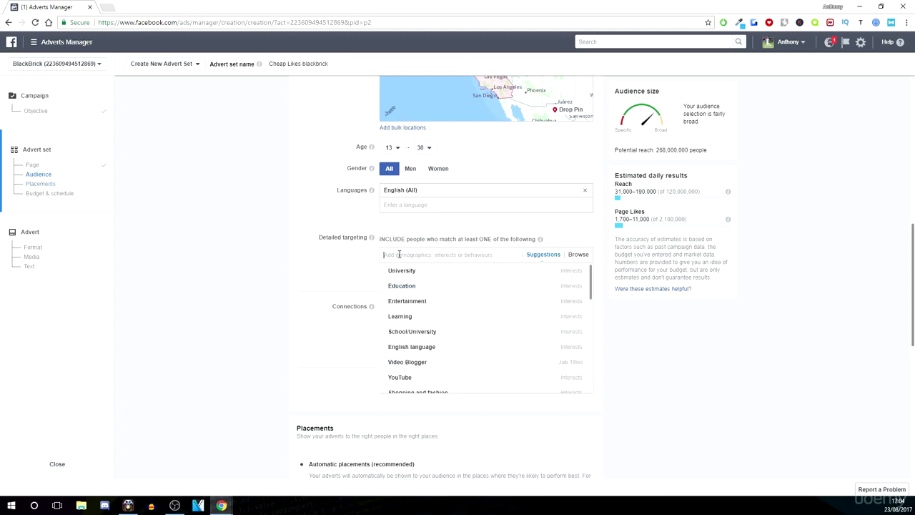
text(ld)
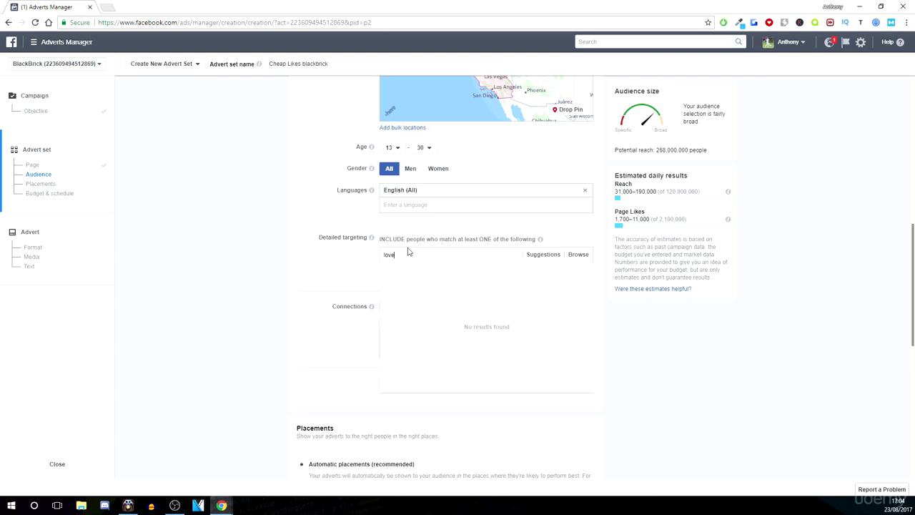
click(421, 279)
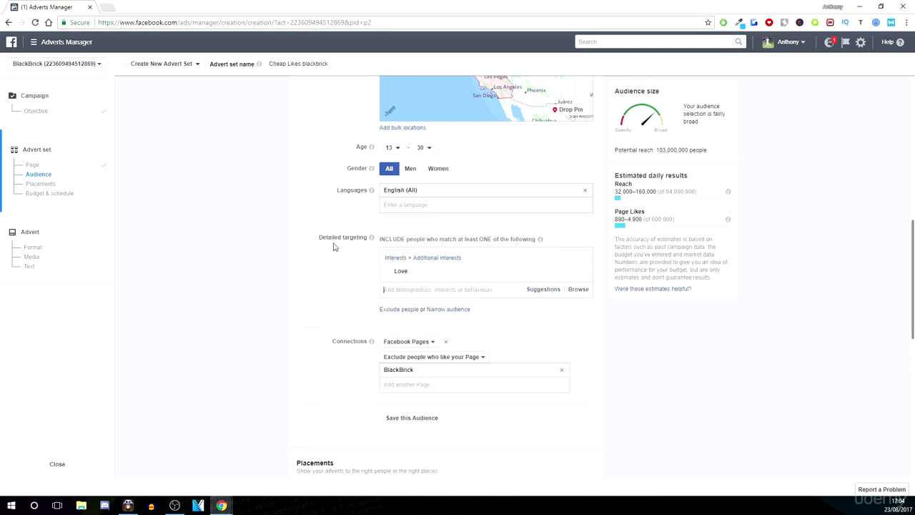
- Review the audience's potential reach and the estimated daily reach and Page Likes
drag(653, 150, 685, 150)
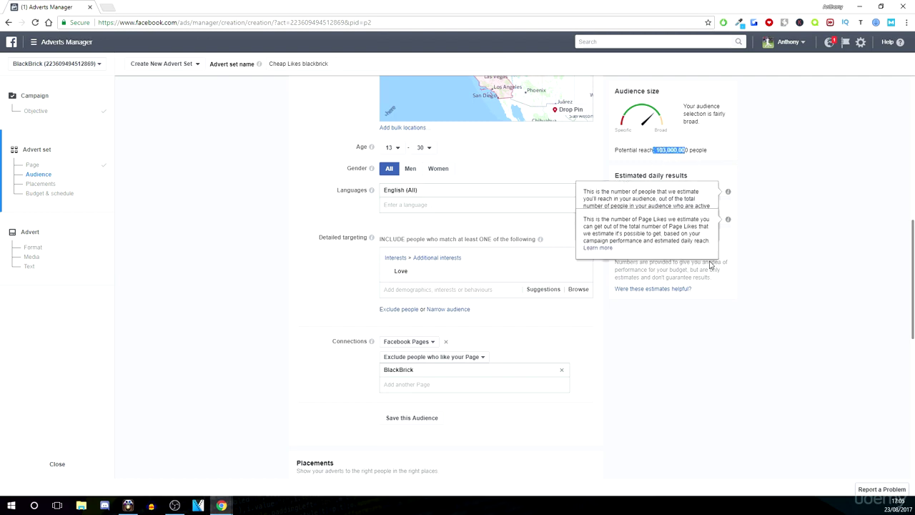
click(727, 191)
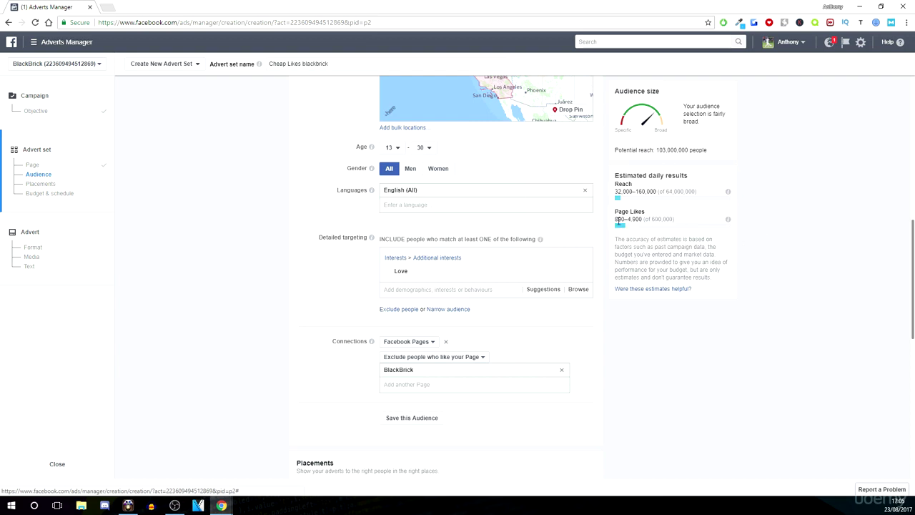
drag(618, 222, 643, 218)
click(637, 244)
- Switch from automatic to edited placements and deselect Facebook's Right column placement, keeping Feeds selected
scroll(403, 341, down, 2)
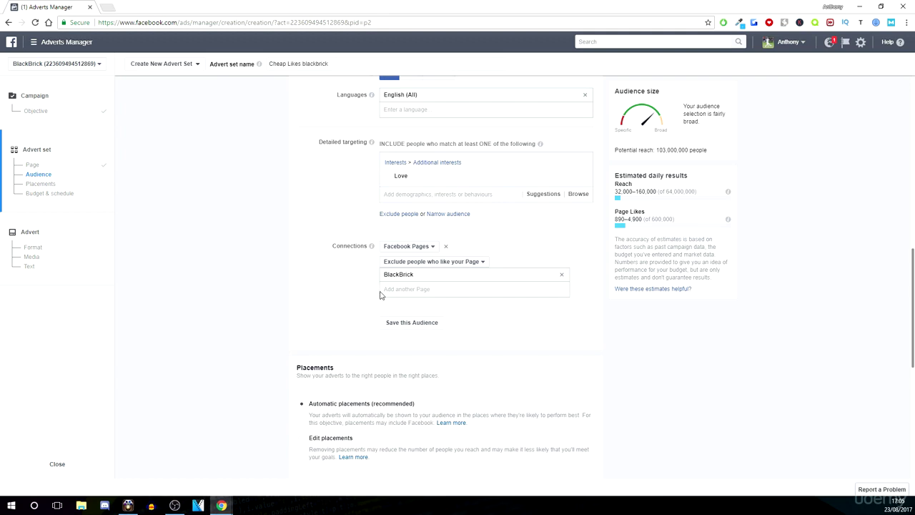
scroll(319, 275, down, 4)
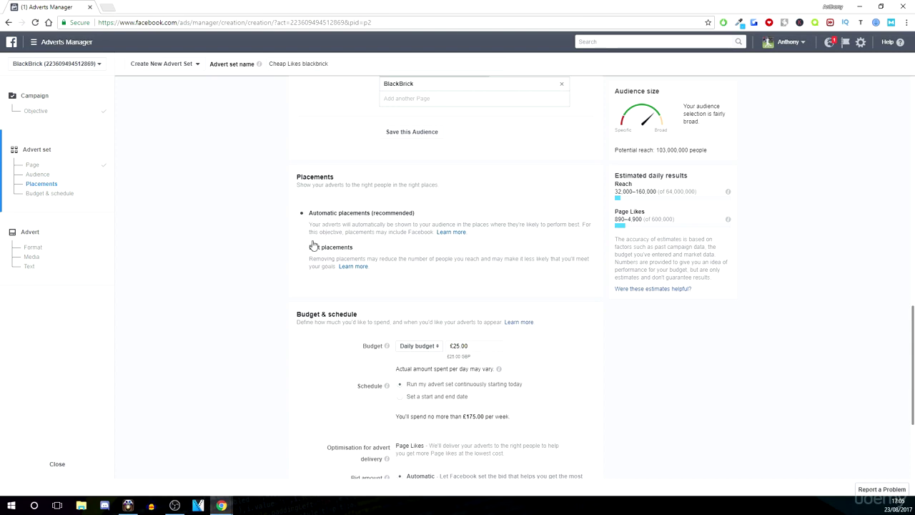
click(303, 247)
scroll(343, 266, down, 1)
mouse_move(455, 271)
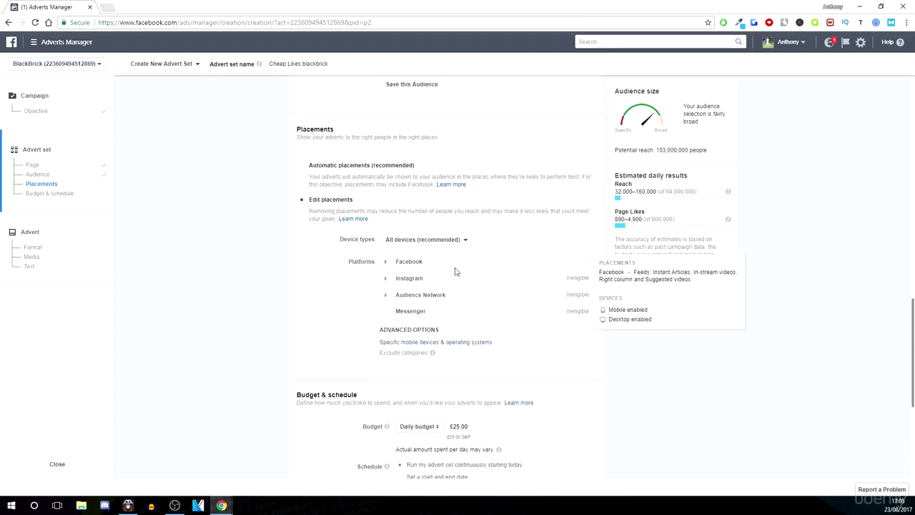
click(386, 262)
mouse_move(433, 323)
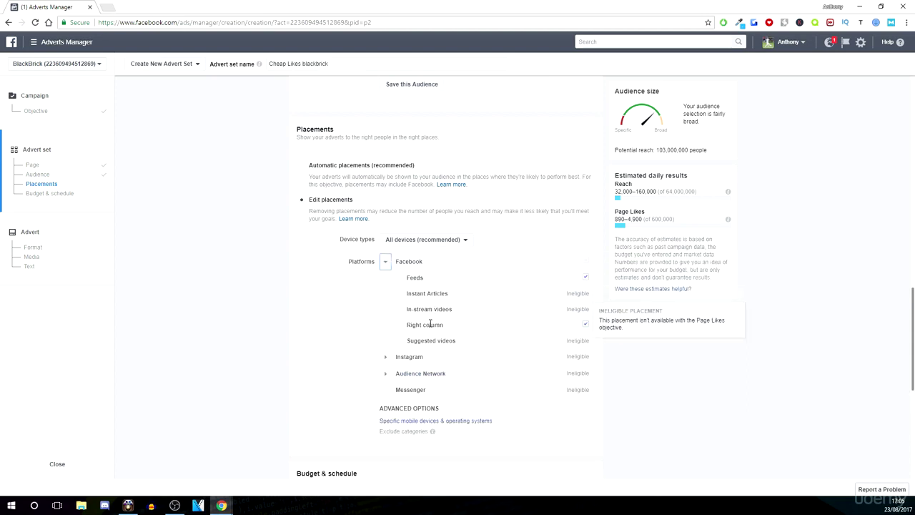
click(585, 325)
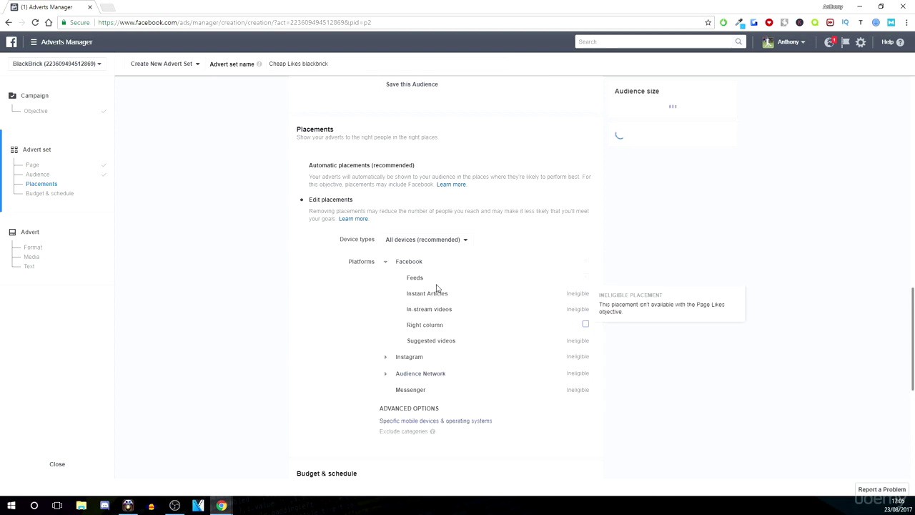
mouse_move(586, 279)
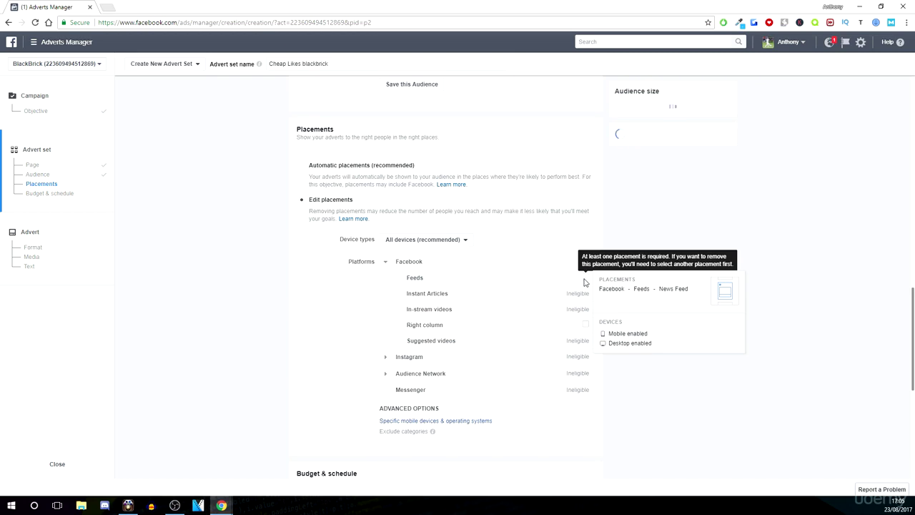
click(386, 263)
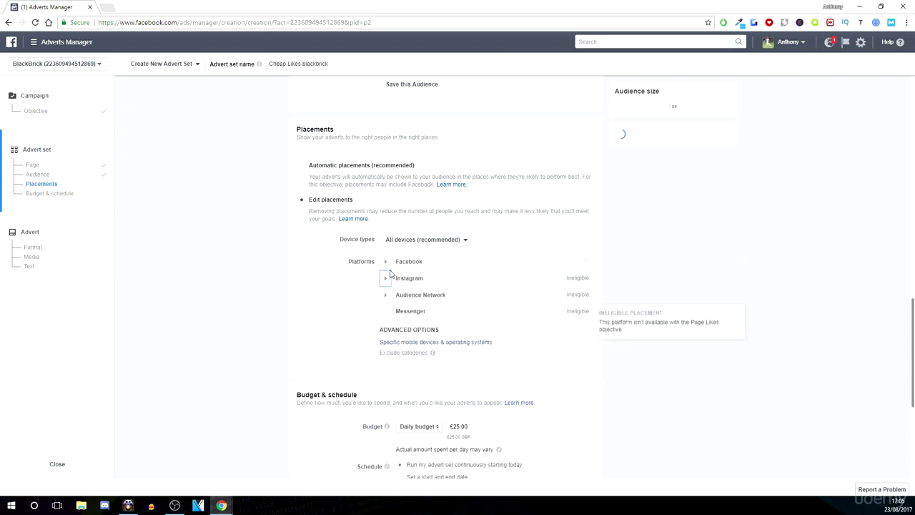
click(386, 262)
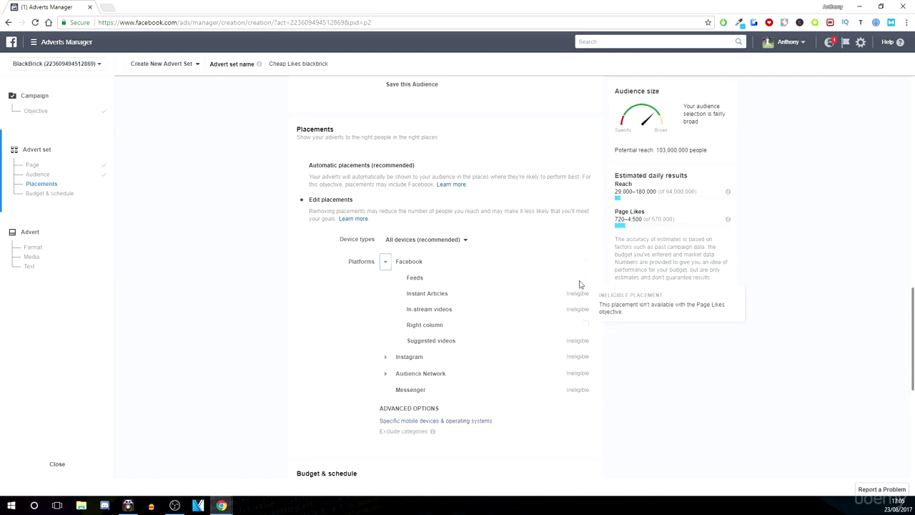
click(385, 262)
- Examine the daily budget amount and the maximum weekly spend in the budget and schedule settings
scroll(351, 286, down, 2)
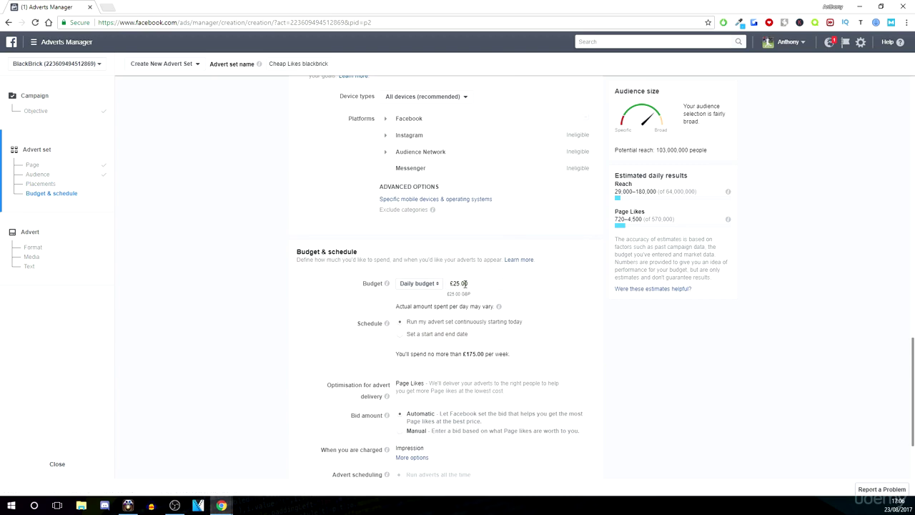
click(482, 284)
click(453, 283)
triple_click(478, 284)
click(485, 283)
scroll(481, 316, down, 1)
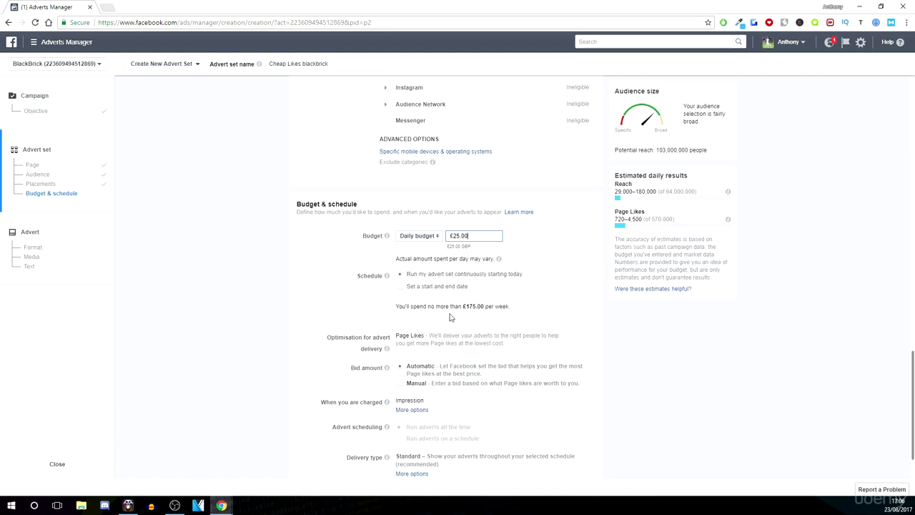
drag(418, 305, 491, 305)
click(472, 308)
- Review the advanced budget options for bid amount, charging, advert scheduling and delivery type
scroll(369, 331, down, 1)
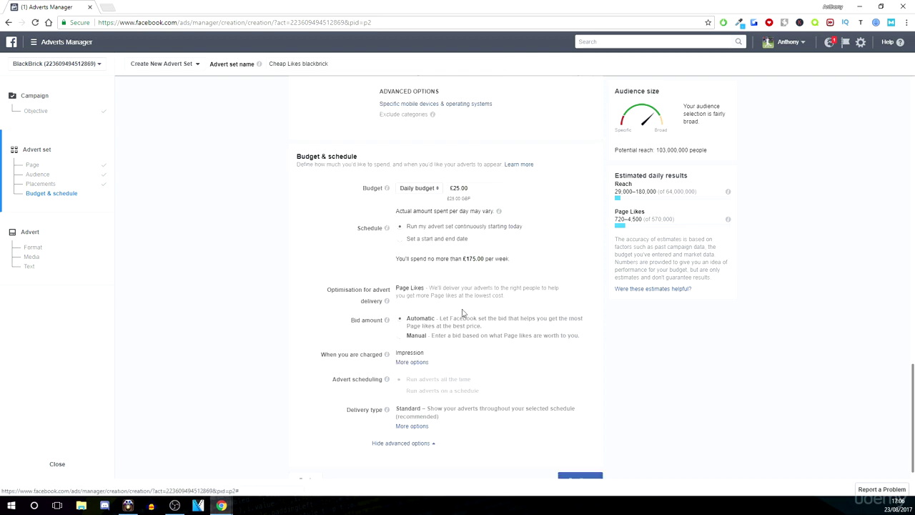
scroll(429, 322, down, 1)
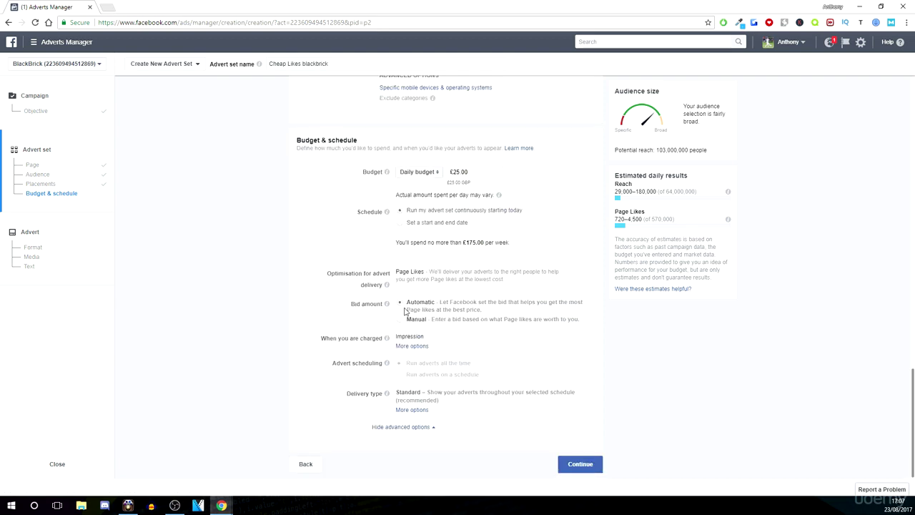
mouse_move(389, 309)
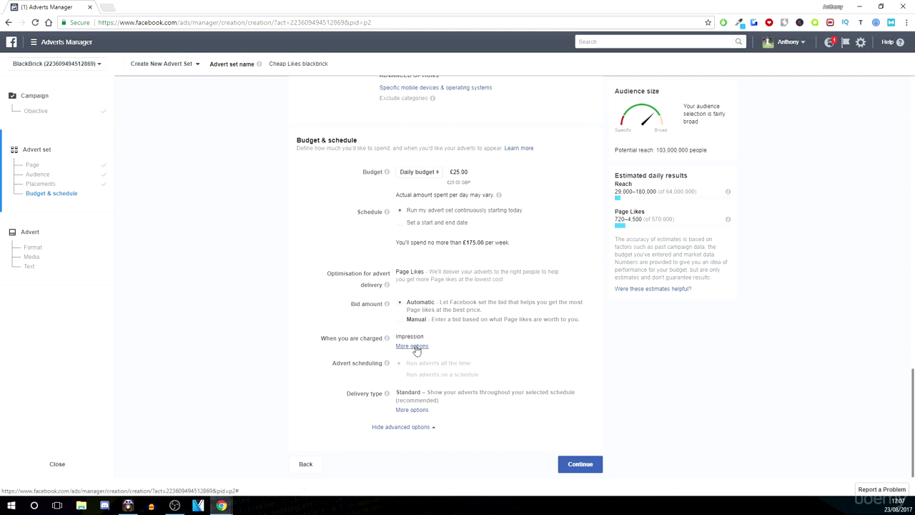
click(397, 428)
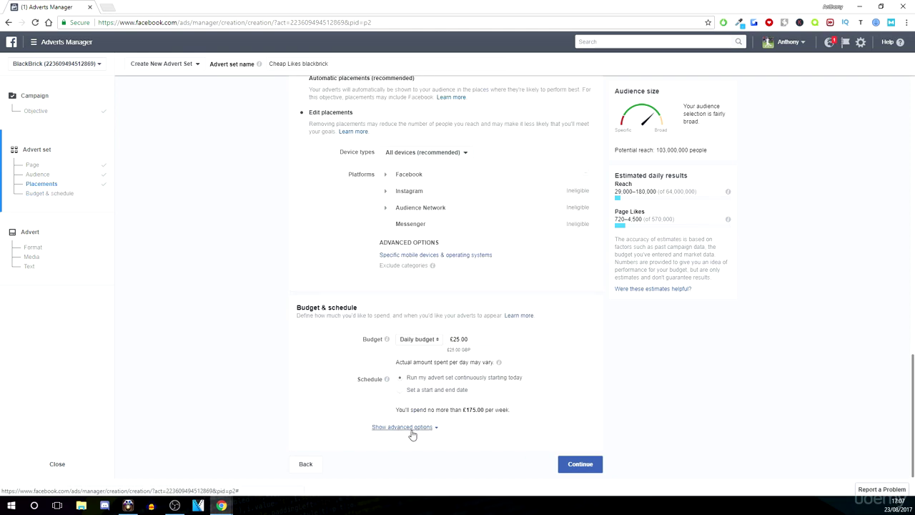
click(411, 429)
scroll(428, 357, down, 3)
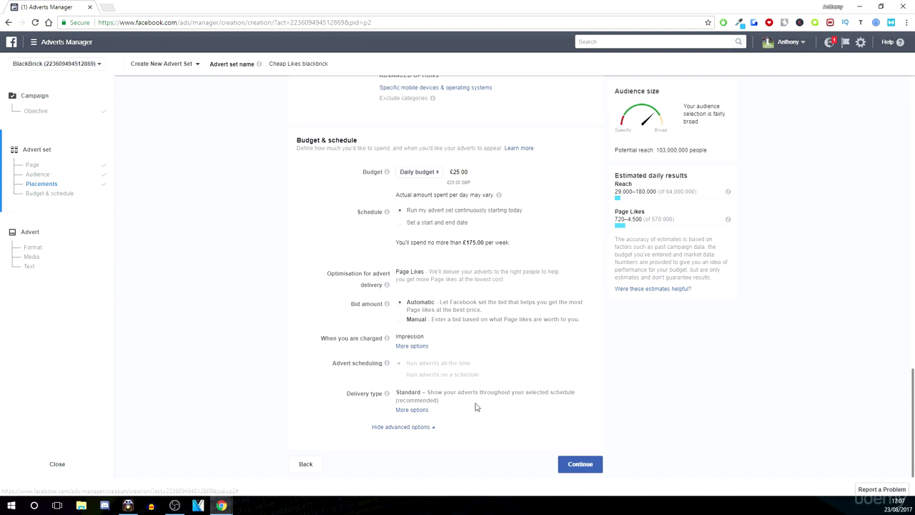
- Continue to the advert creation stage, keep the Single image format and remove the preloaded BlackBrick image
click(579, 462)
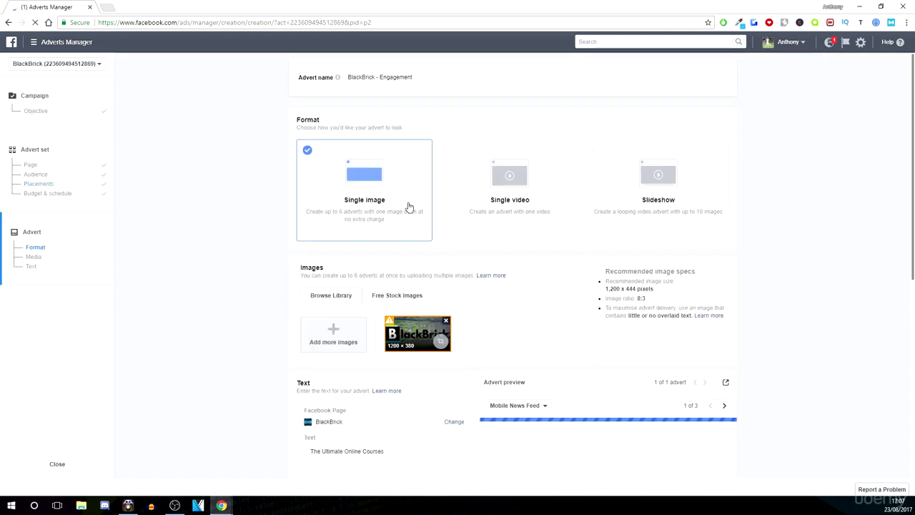
scroll(372, 187, down, 1)
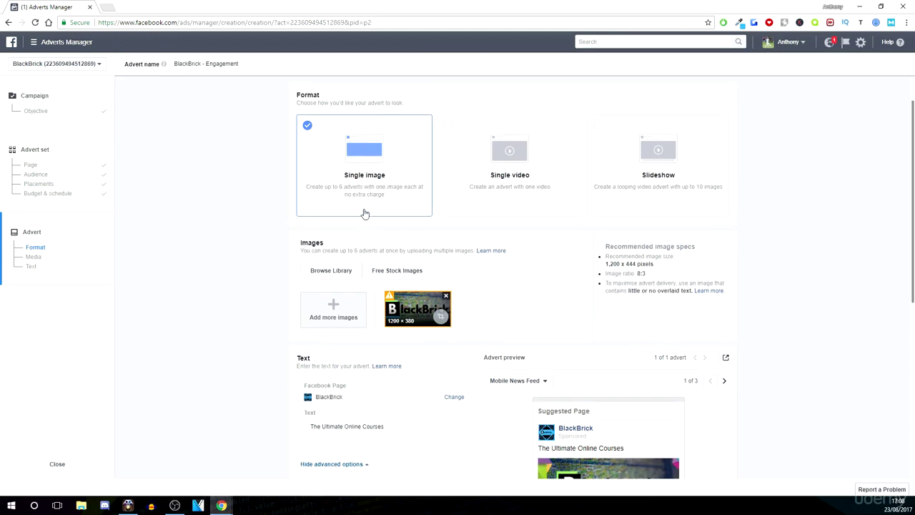
scroll(363, 210, down, 1)
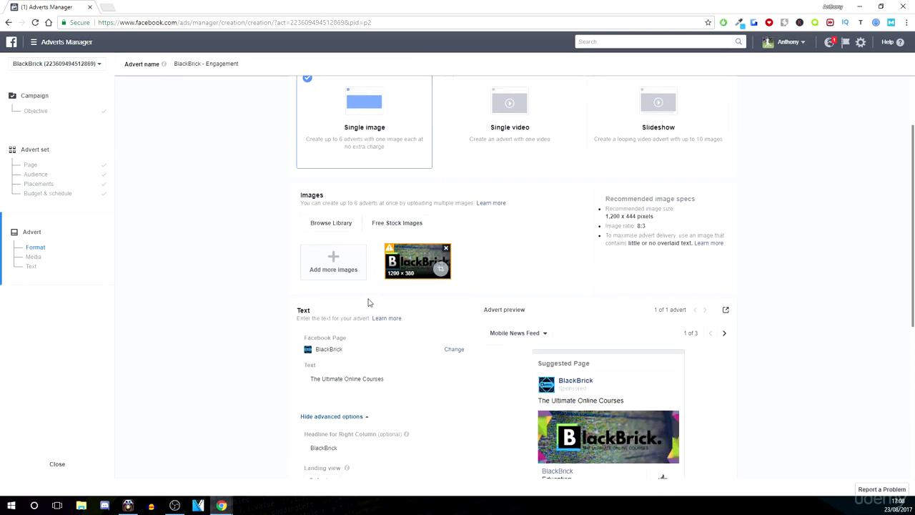
scroll(366, 286, down, 1)
click(446, 202)
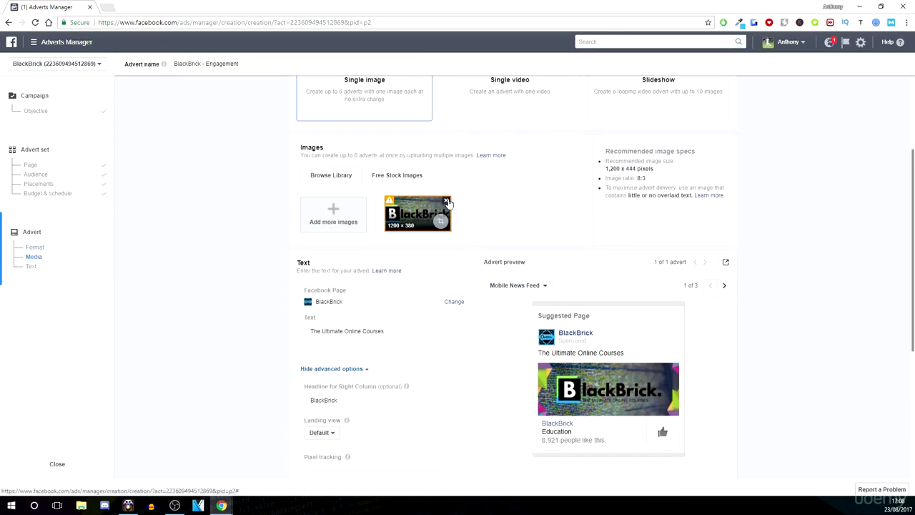
- Replace the advert text with "Like to share the love?" and set the advert preview to Desktop News Feed
scroll(392, 246, down, 1)
click(390, 281)
text(Like to share the love?)
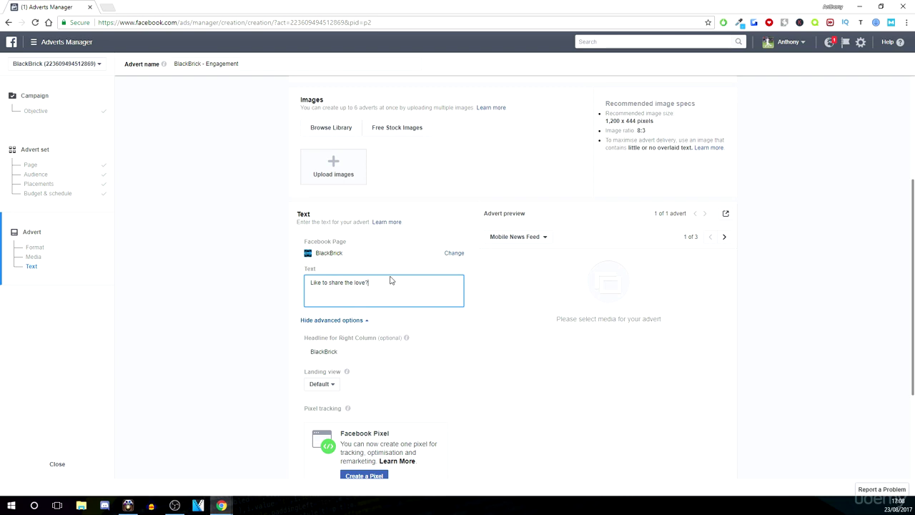
click(372, 251)
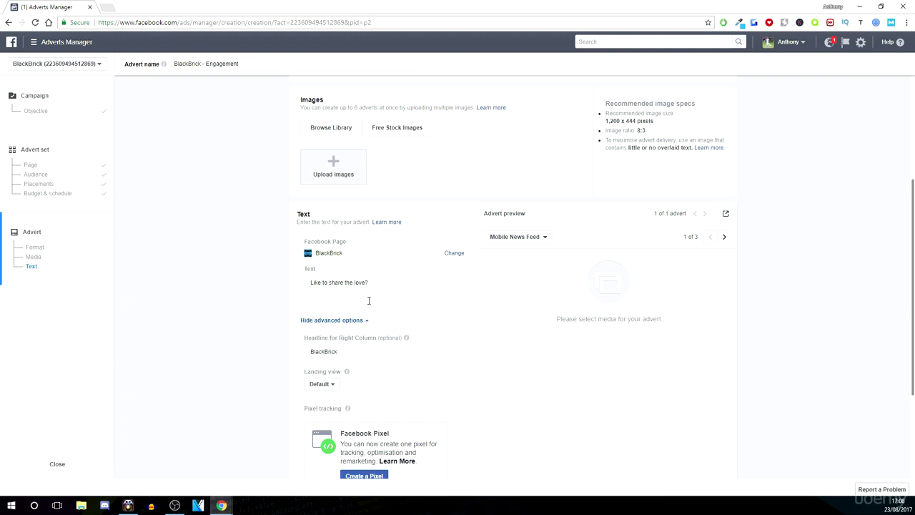
click(515, 238)
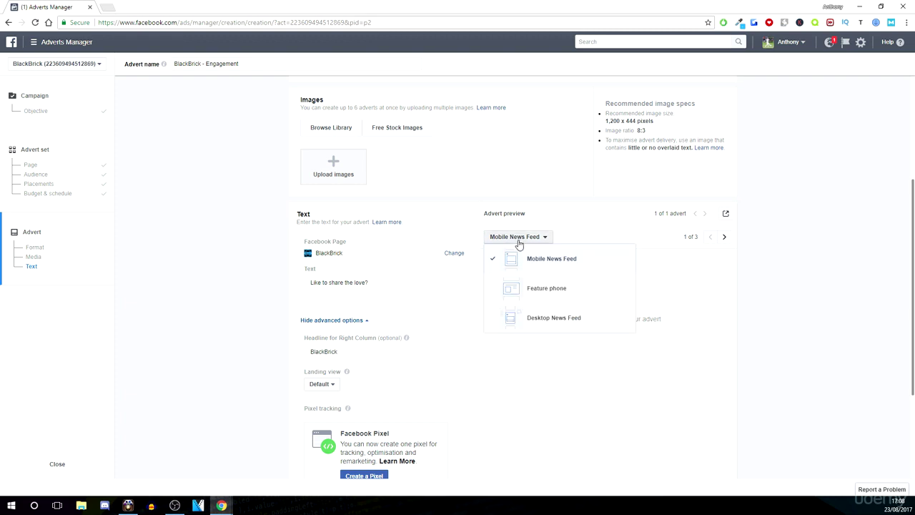
click(515, 318)
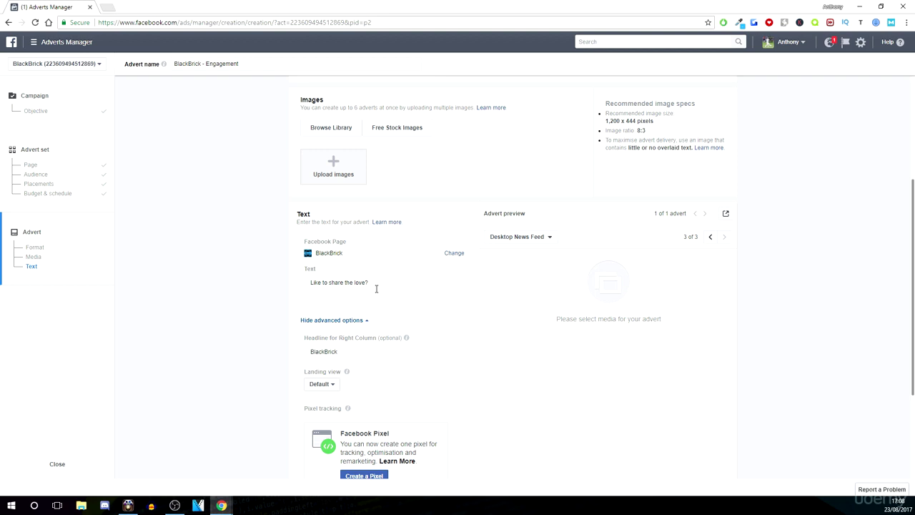
- Review the available landing view options in the advanced settings, leaving Default selected
scroll(360, 281, down, 2)
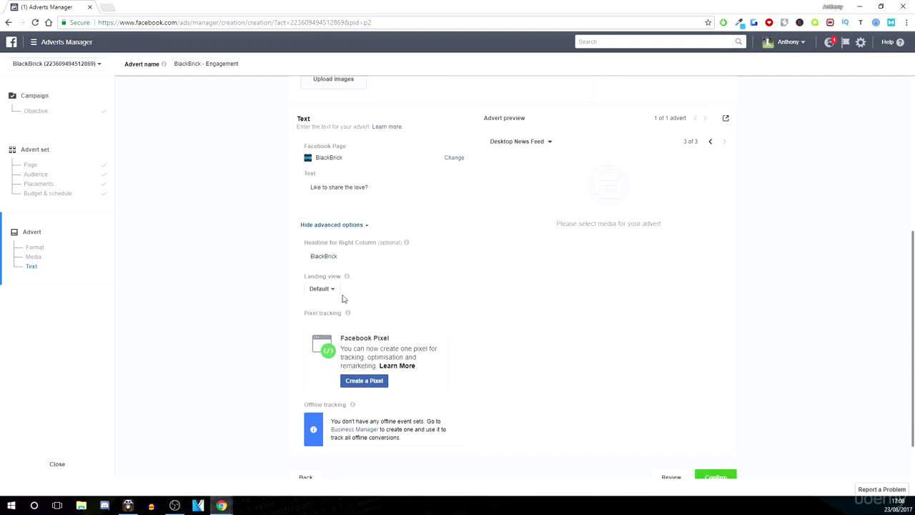
click(318, 290)
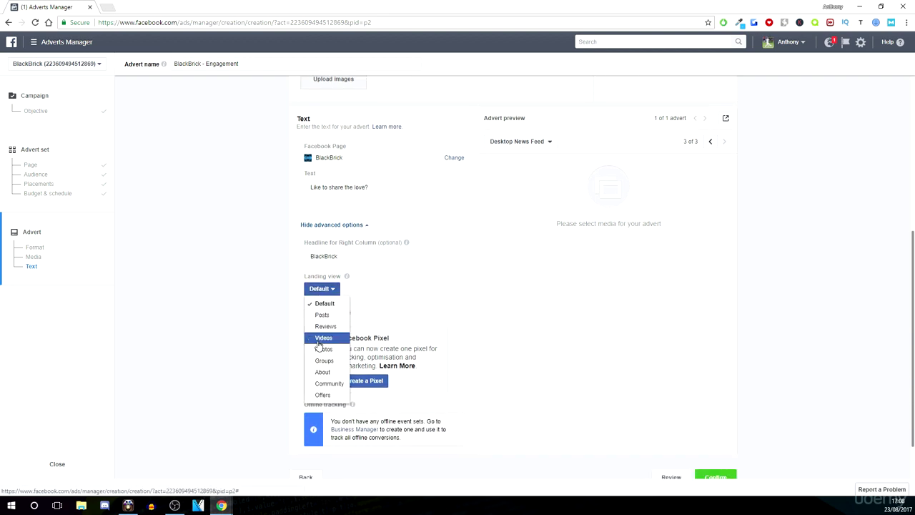
click(322, 290)
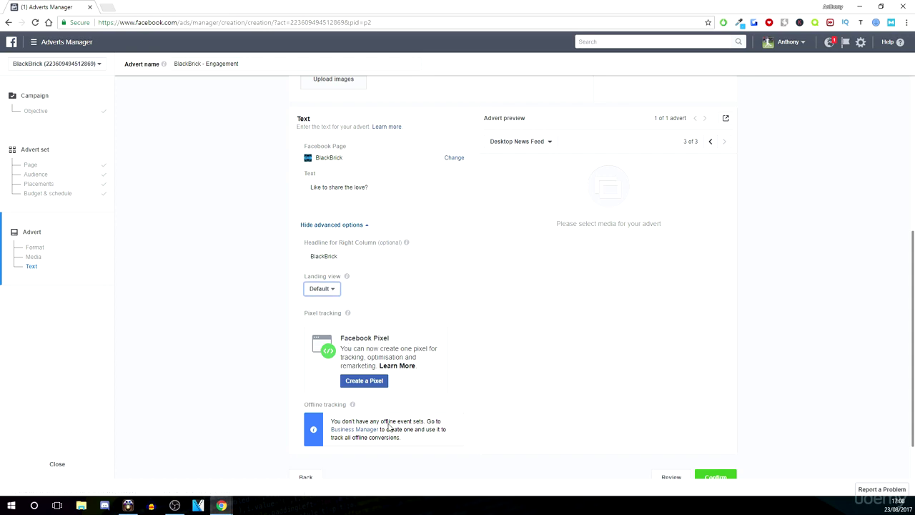
- Switch to Google Images and browse results for "love" and "i love you" to find an advert picture
scroll(336, 300, up, 2)
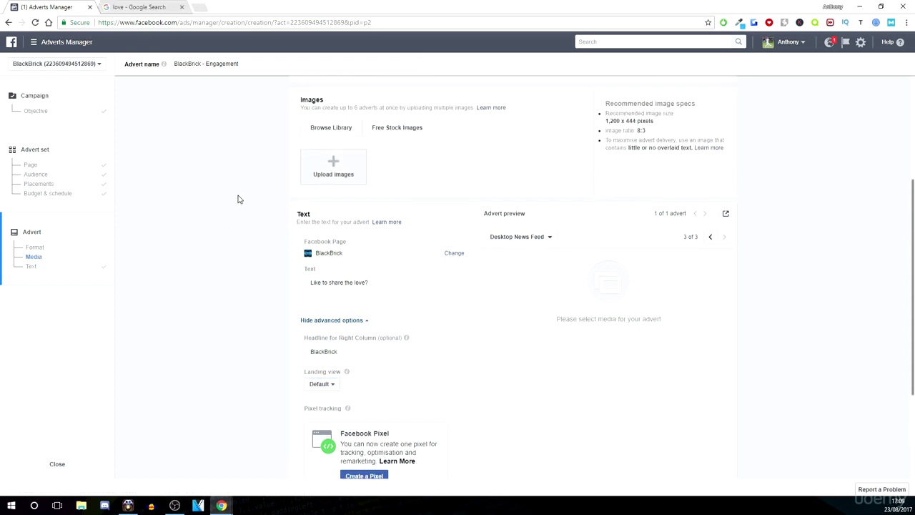
scroll(243, 243, up, 2)
click(132, 6)
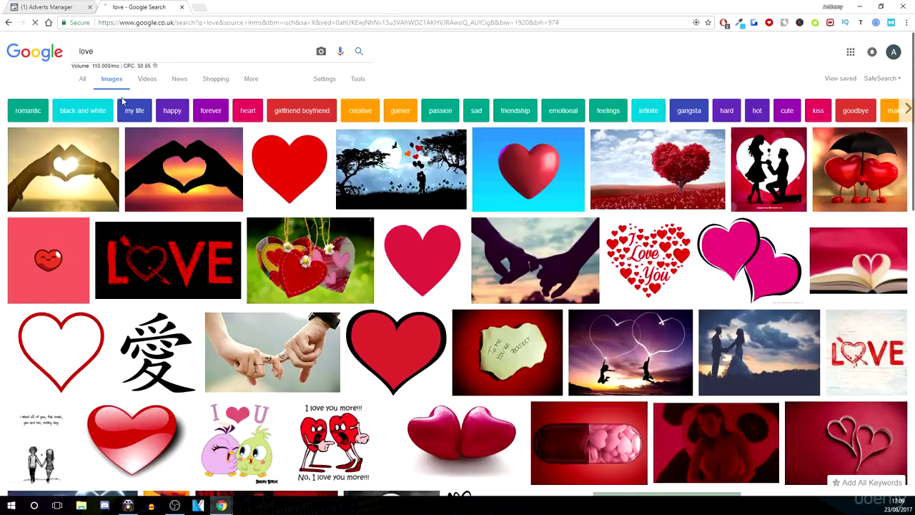
scroll(233, 199, down, 6)
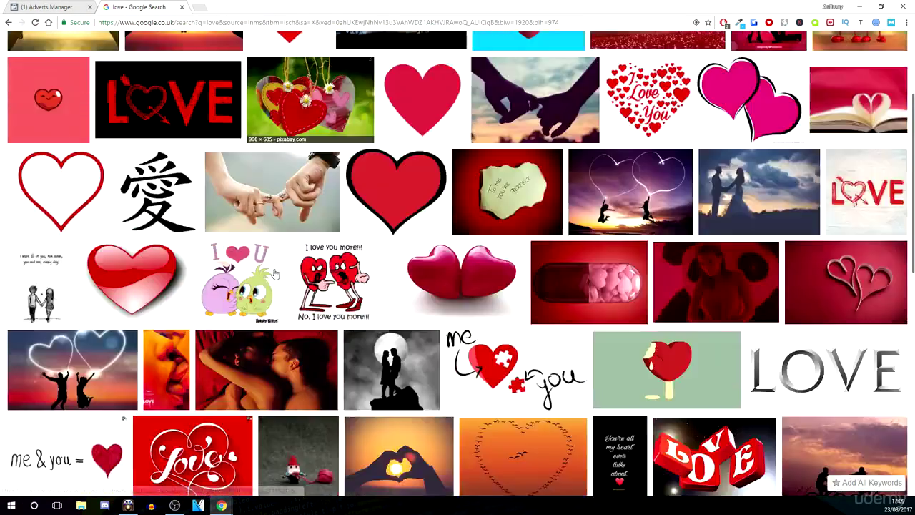
scroll(123, 290, down, 4)
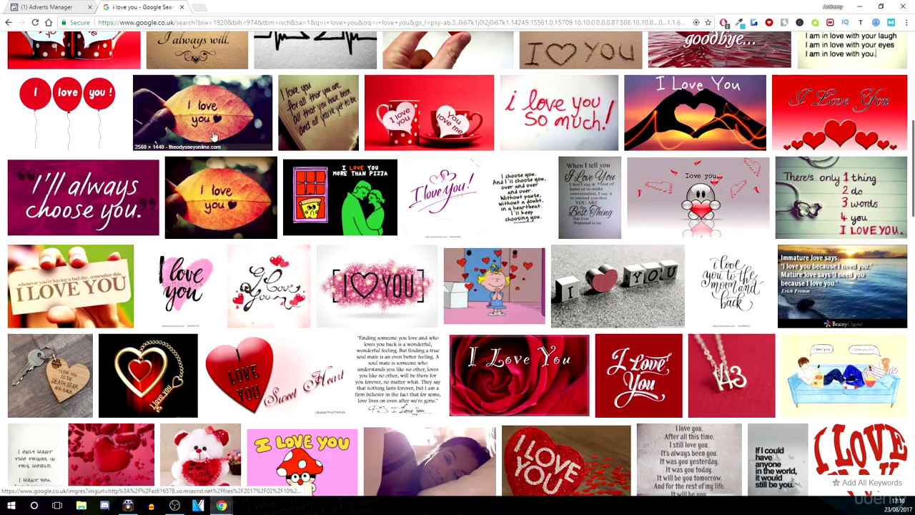
- Save the 2560 × 1440 "I love you" leaf picture as a JPEG in Downloads and close the image search
click(211, 198)
scroll(202, 43, up, 2)
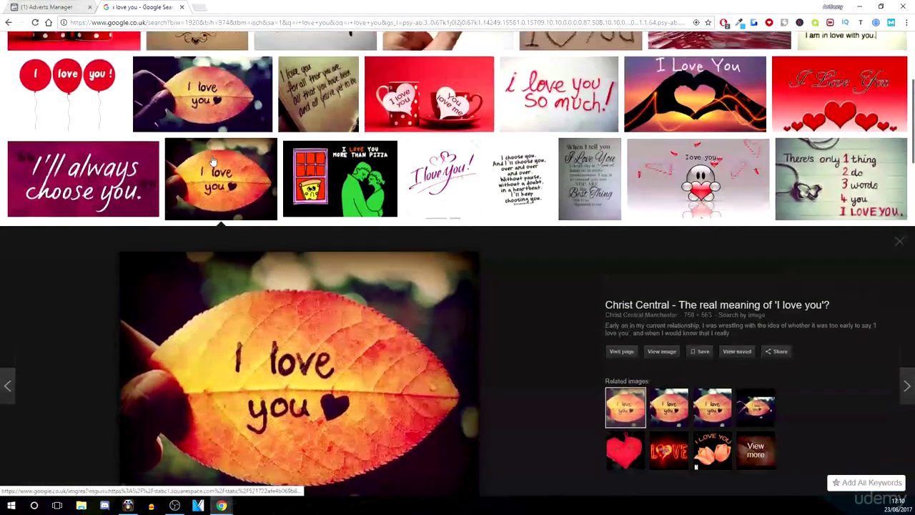
click(202, 94)
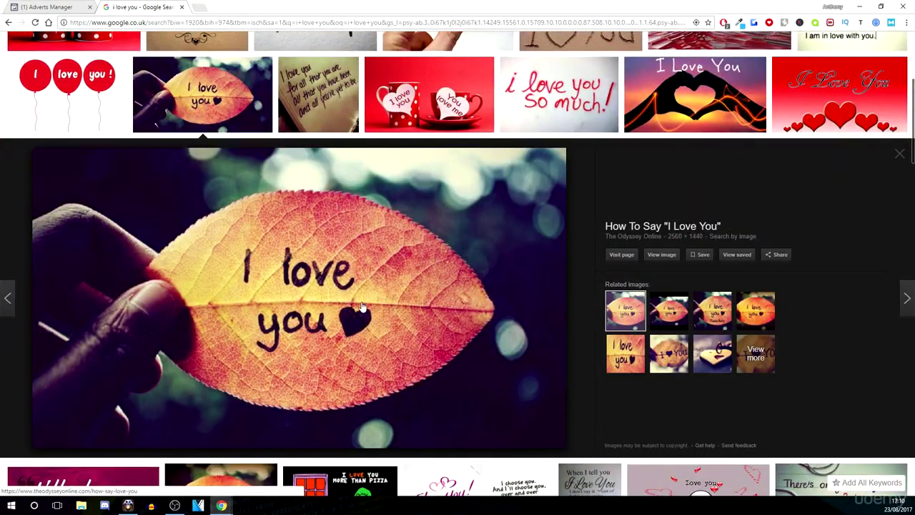
right_click(256, 293)
click(290, 374)
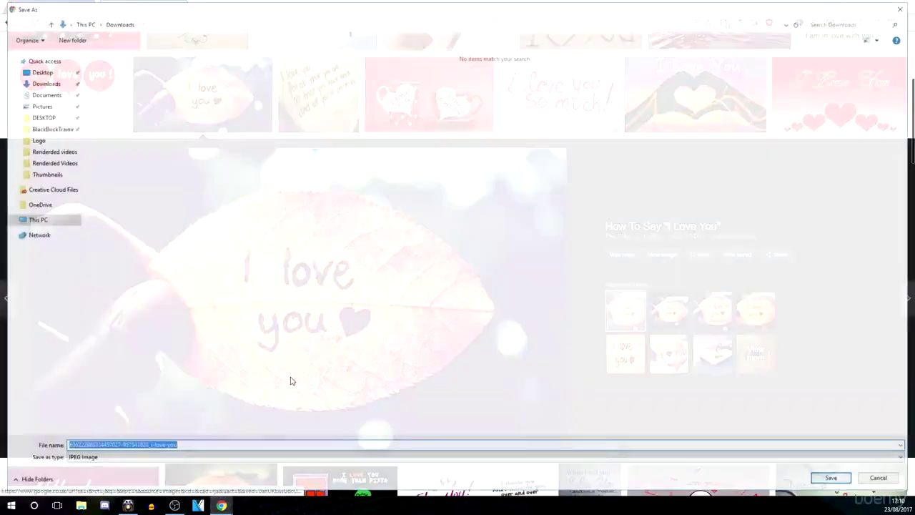
key(Return)
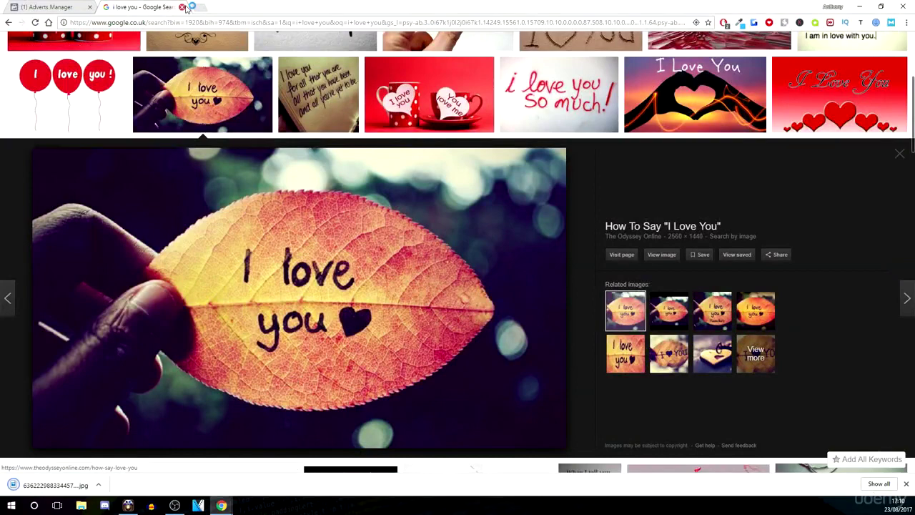
click(181, 6)
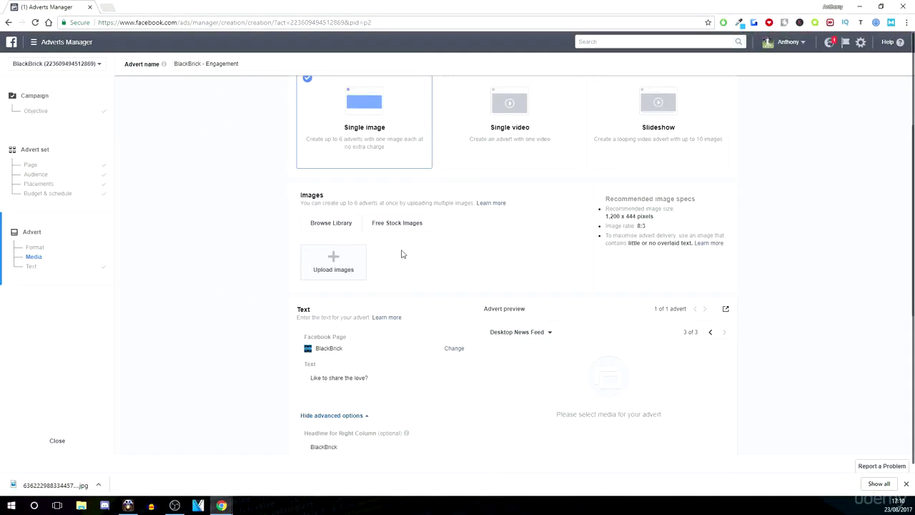
- Upload the downloaded "I love you" leaf picture as the advert image and dismiss the browser's download bar
click(349, 264)
double_click(112, 92)
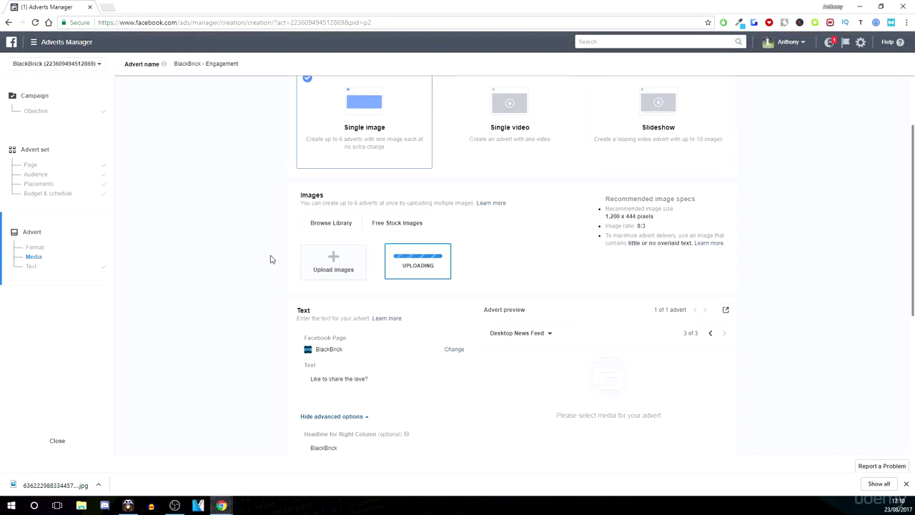
scroll(443, 279, down, 2)
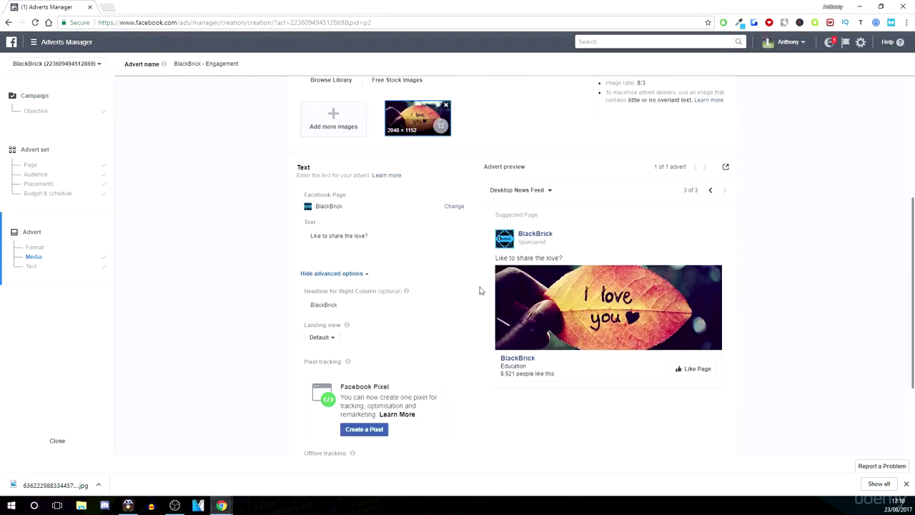
mouse_move(506, 331)
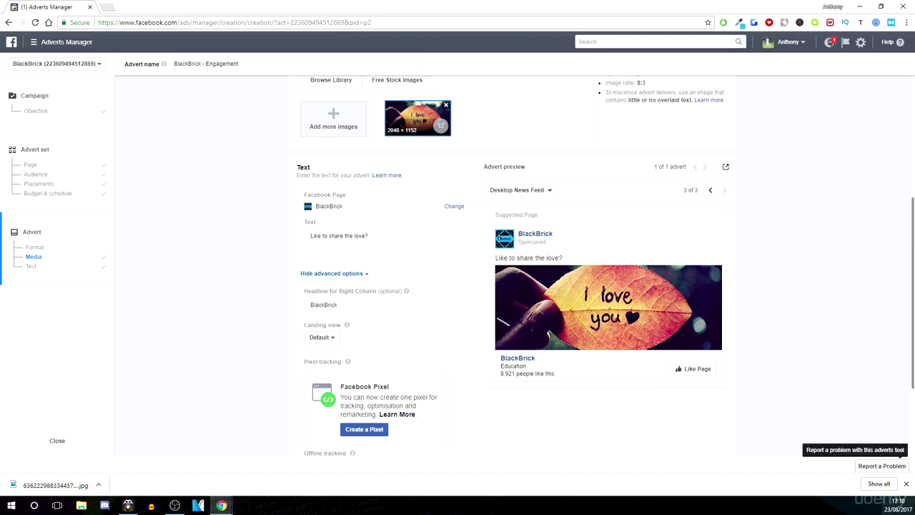
click(905, 484)
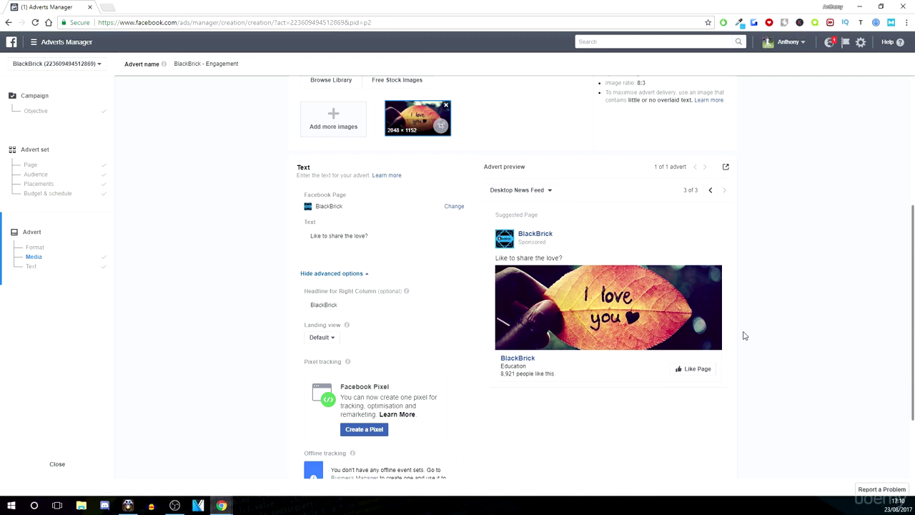
- Check the Desktop News Feed preview, confirm the advert for review and continue to the campaign's adverts overview
mouse_move(642, 318)
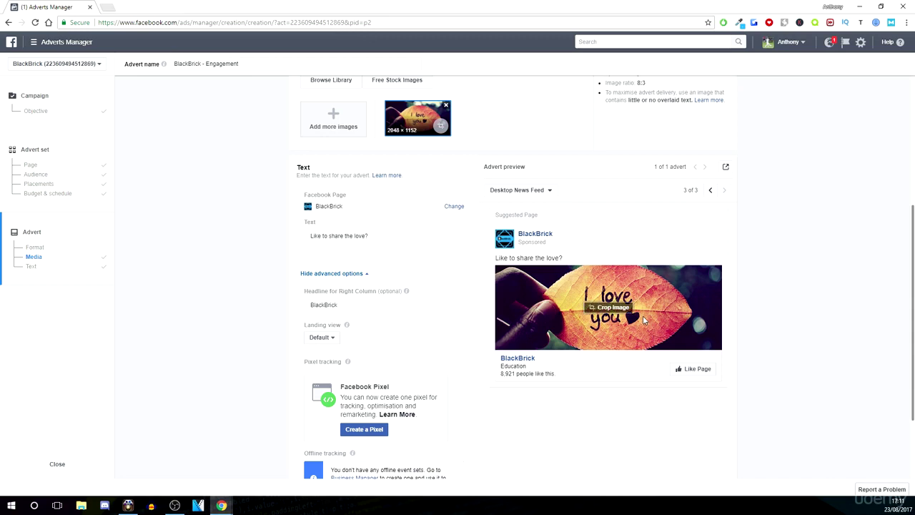
scroll(469, 292, down, 1)
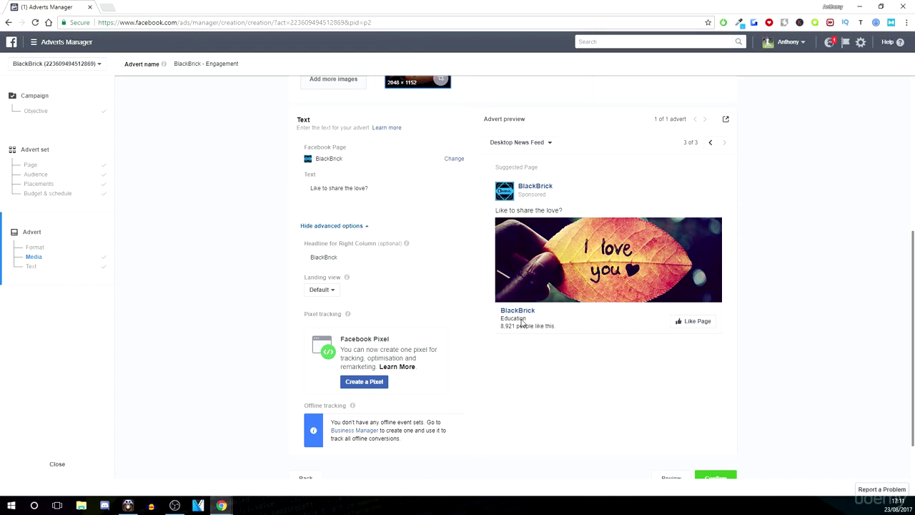
scroll(522, 323, down, 1)
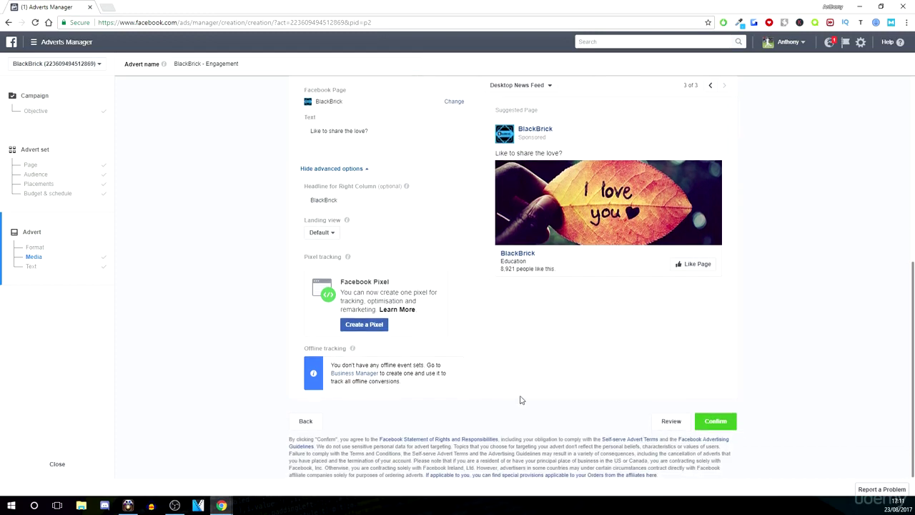
click(708, 425)
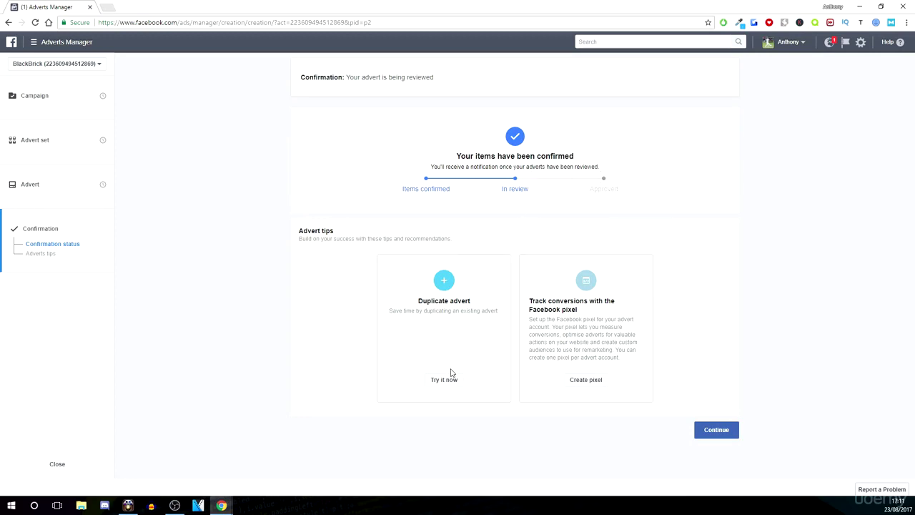
click(716, 430)
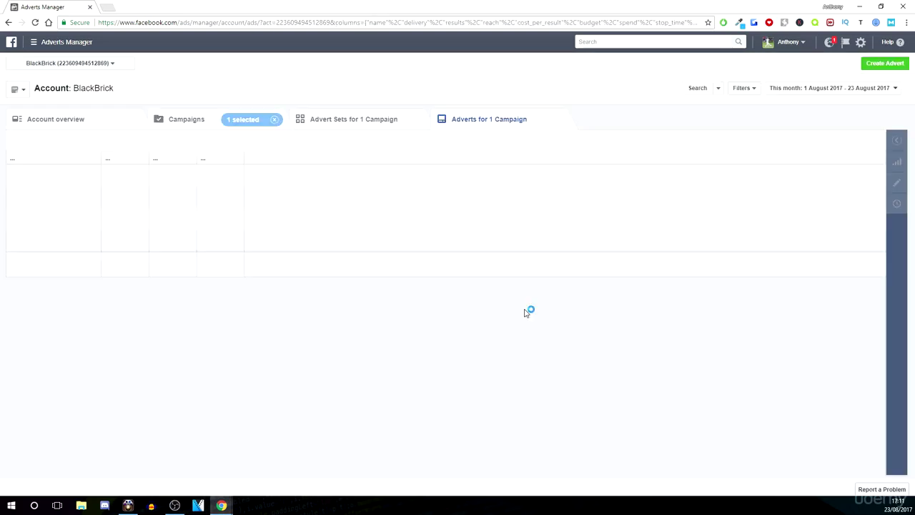